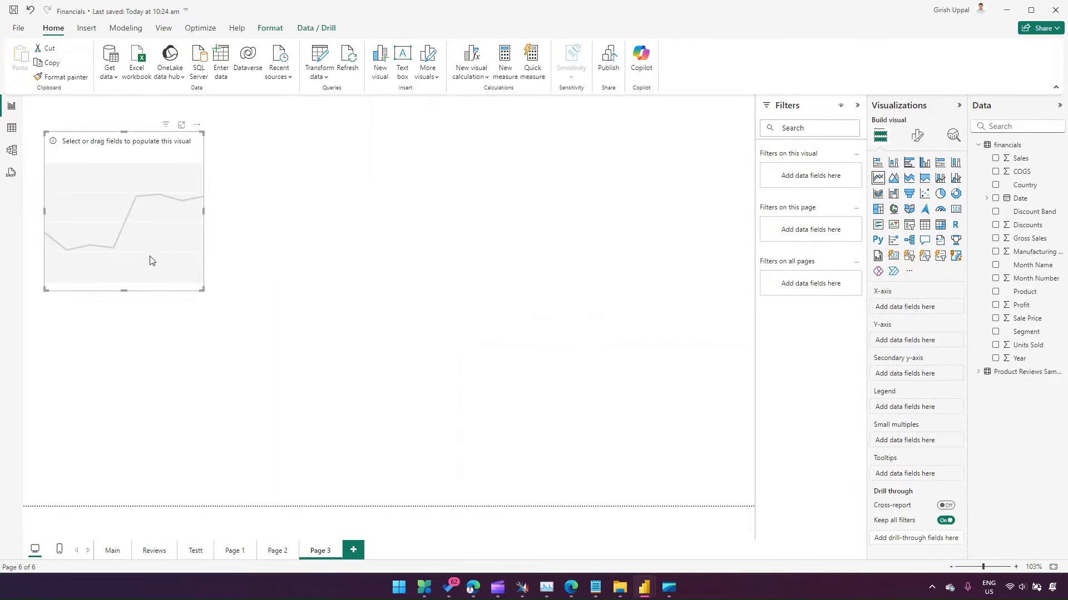
# Step: Enlarge the empty line chart and plot Sales on its Y-axis against plain Date, not the date hierarchy, on its X-axis
pyautogui.moveTo(201, 290); pyautogui.dragTo(729, 474)
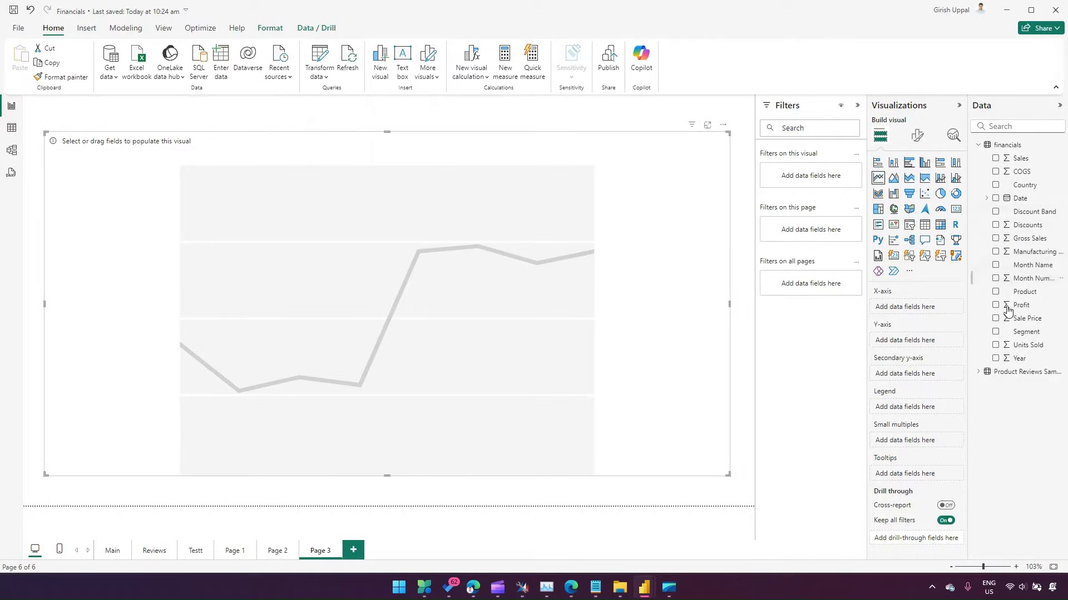
pyautogui.moveTo(1017, 201); pyautogui.dragTo(928, 309)
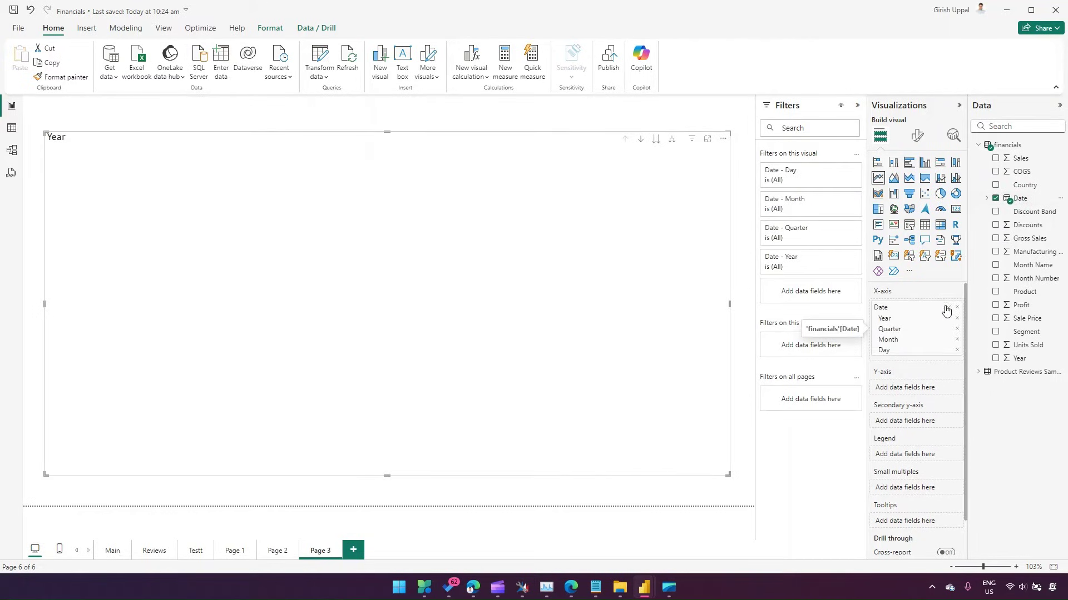
pyautogui.click(948, 306)
pyautogui.click(977, 367)
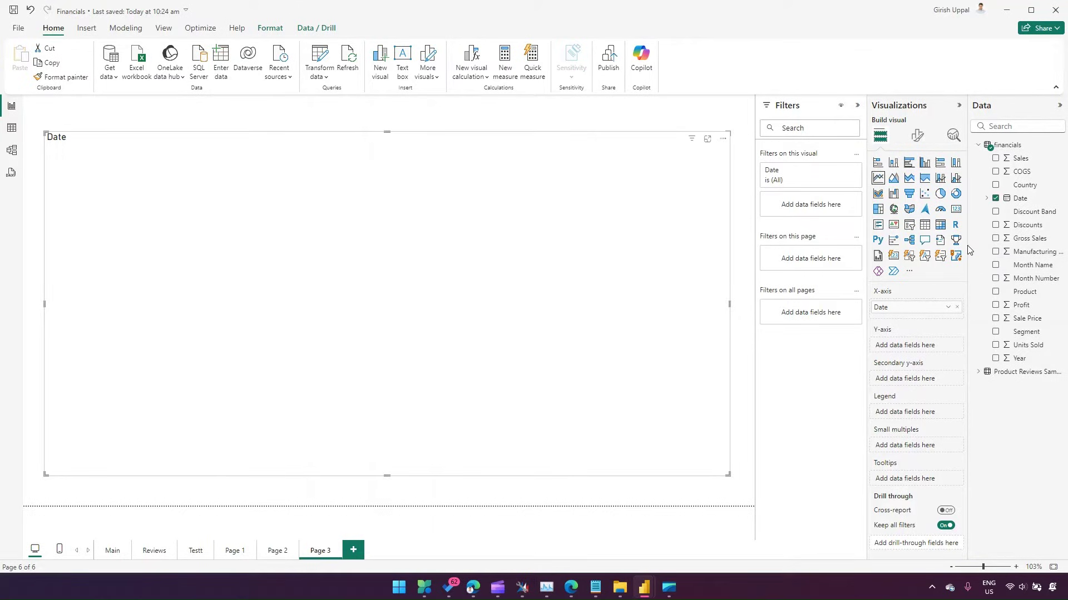
pyautogui.moveTo(969, 250); pyautogui.dragTo(924, 248)
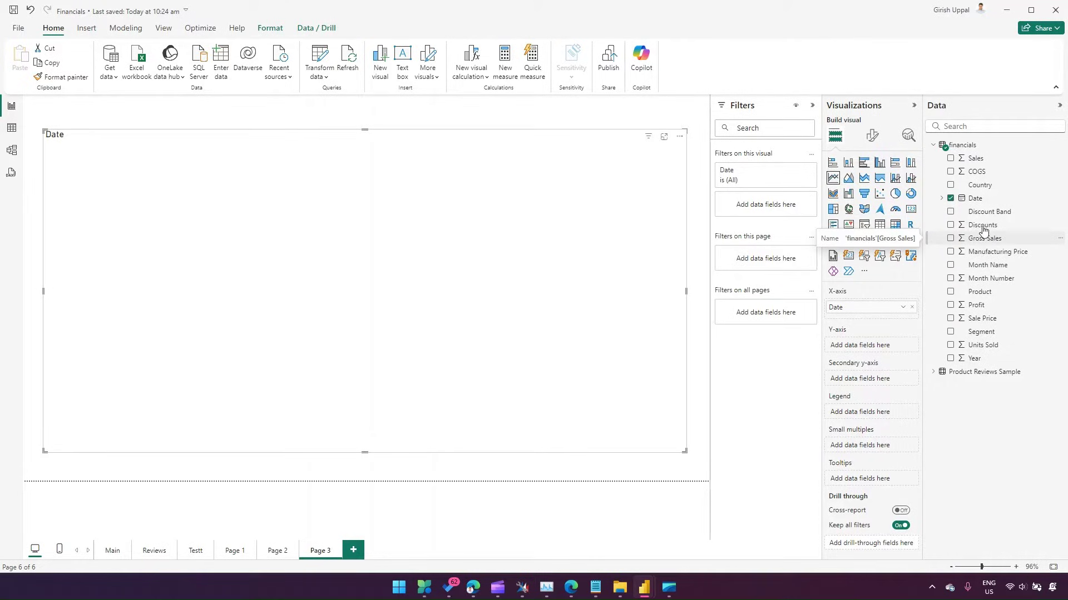
pyautogui.moveTo(976, 158); pyautogui.dragTo(865, 342)
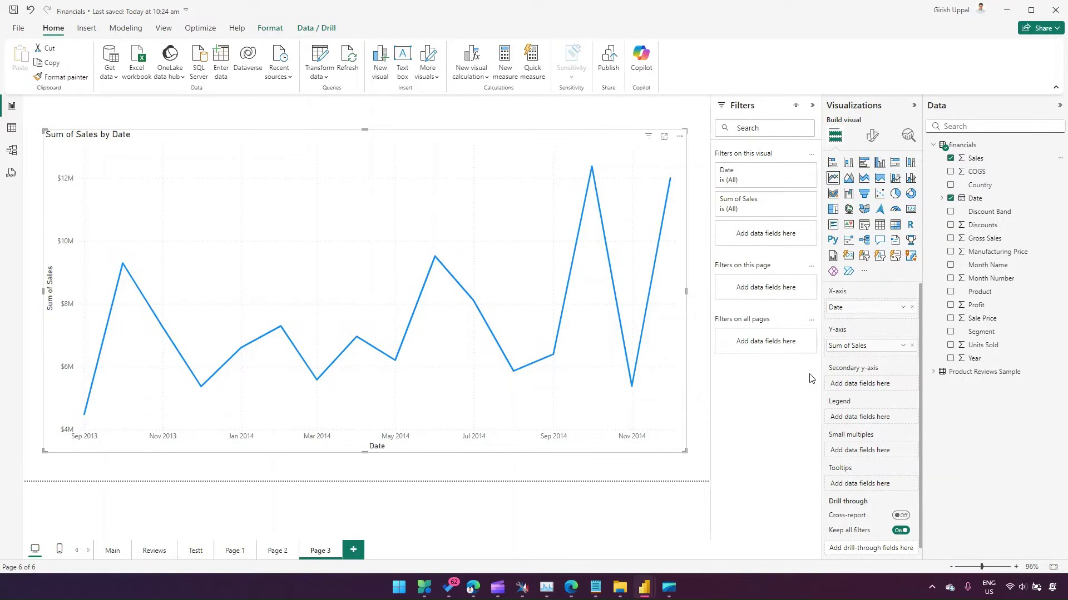
# Step: Try anomaly detection on the sales line chart, turn it off again, and enable Forecast
pyautogui.click(909, 136)
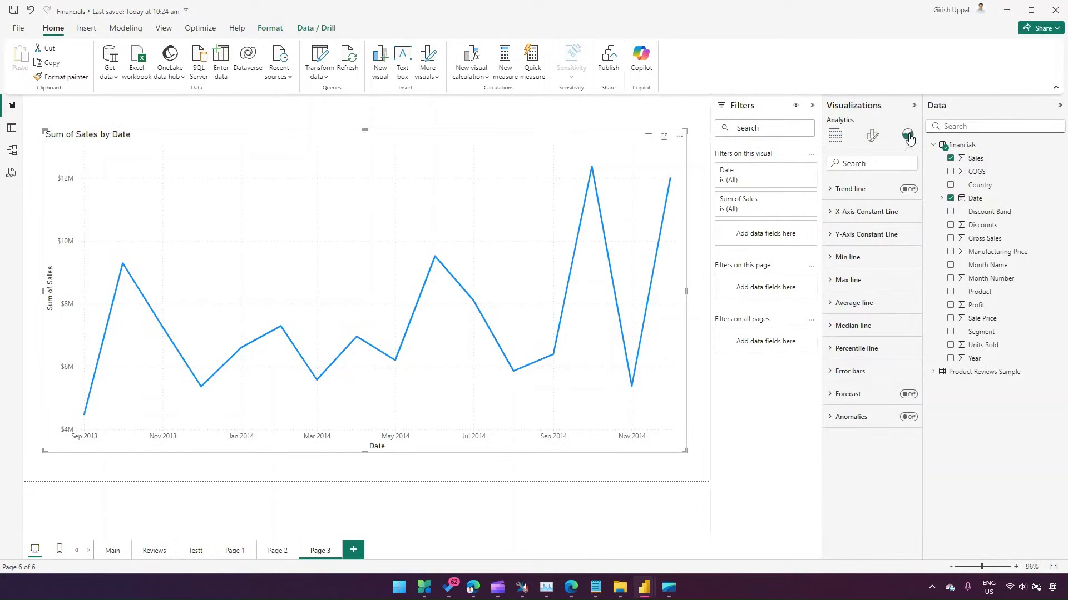
pyautogui.click(910, 418)
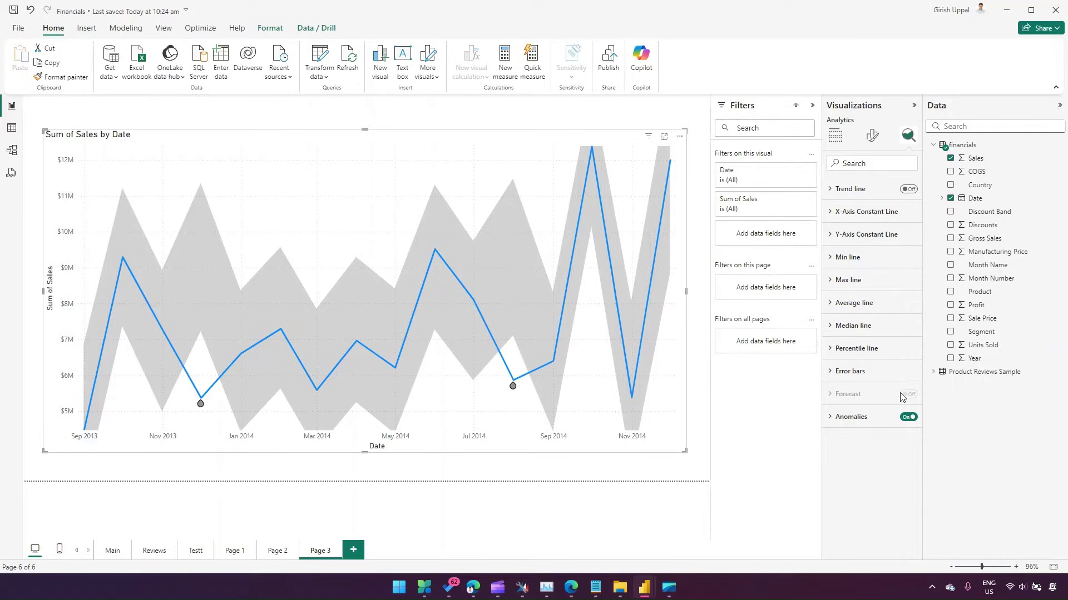
pyautogui.click(907, 420)
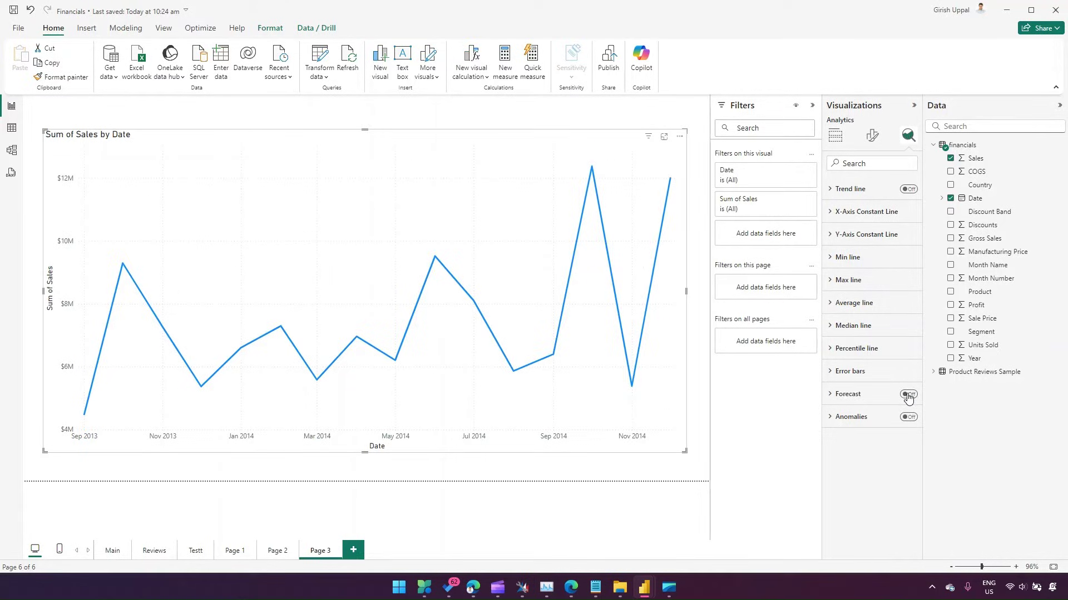
pyautogui.click(907, 395)
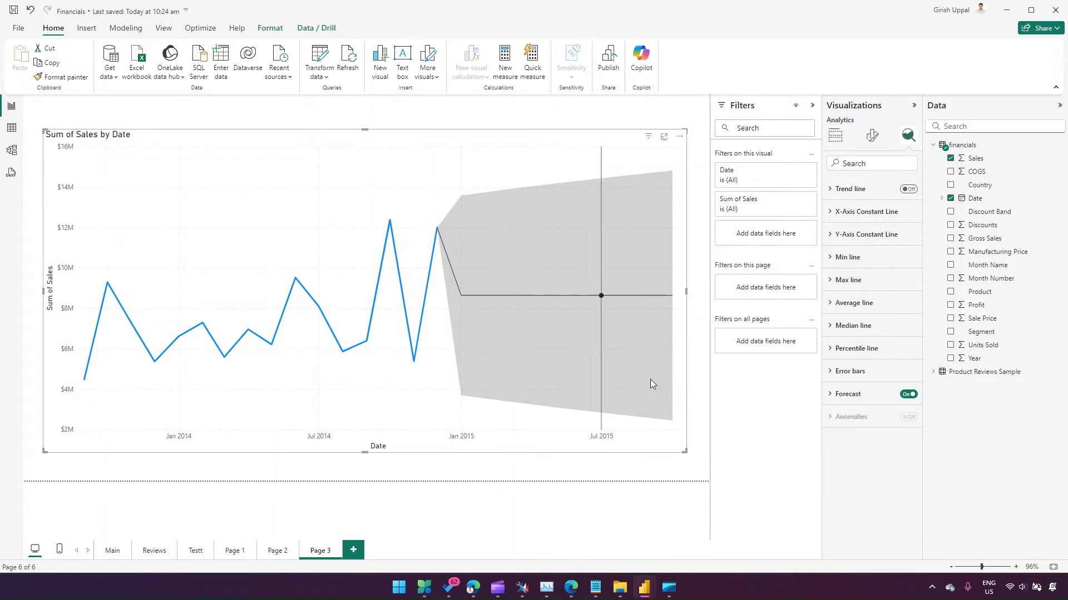
pyautogui.moveTo(473, 189)
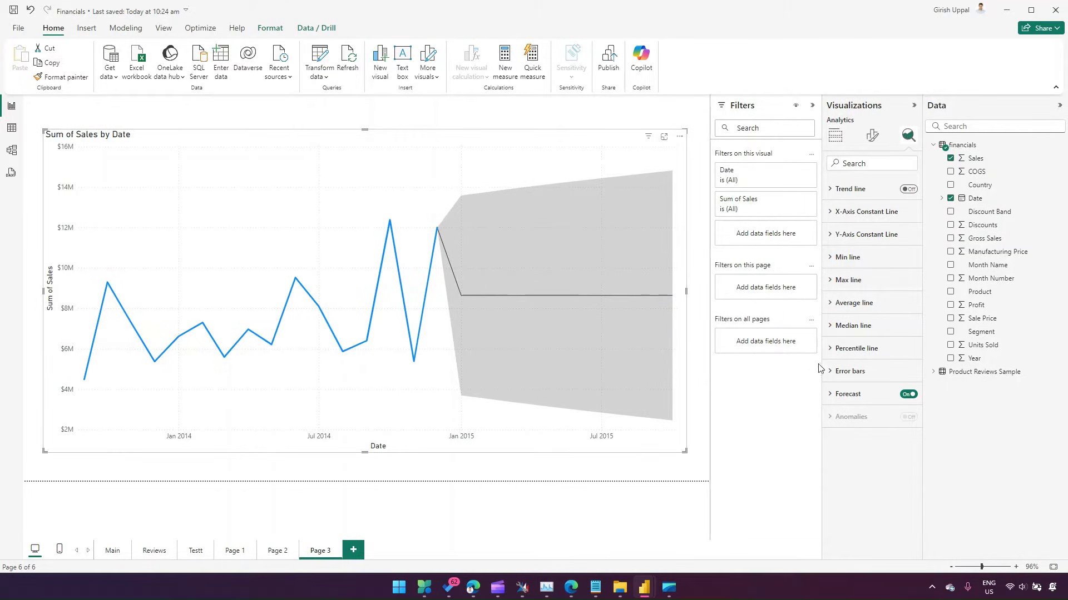
# Step: Set the forecast units to Months and the forecast length to 3, and apply the options
pyautogui.click(830, 396)
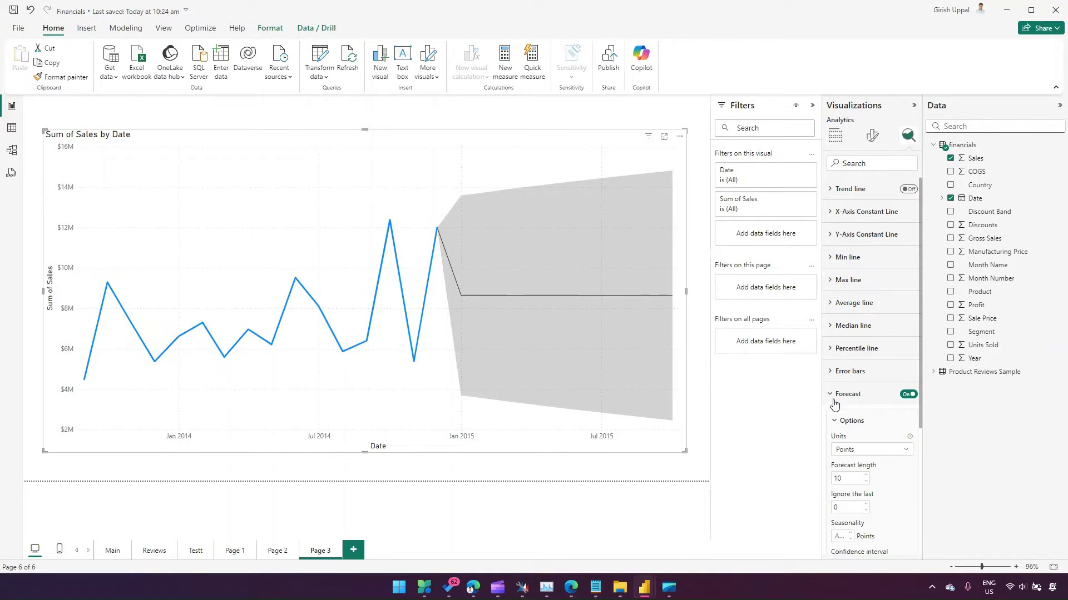
pyautogui.scroll(-2, 854, 428)
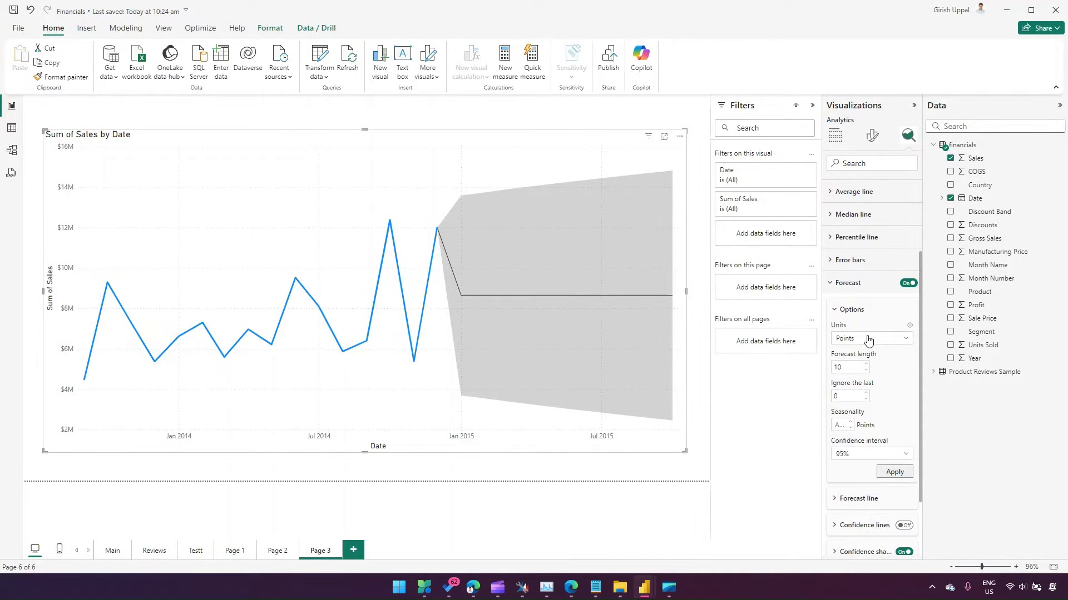
pyautogui.click(868, 339)
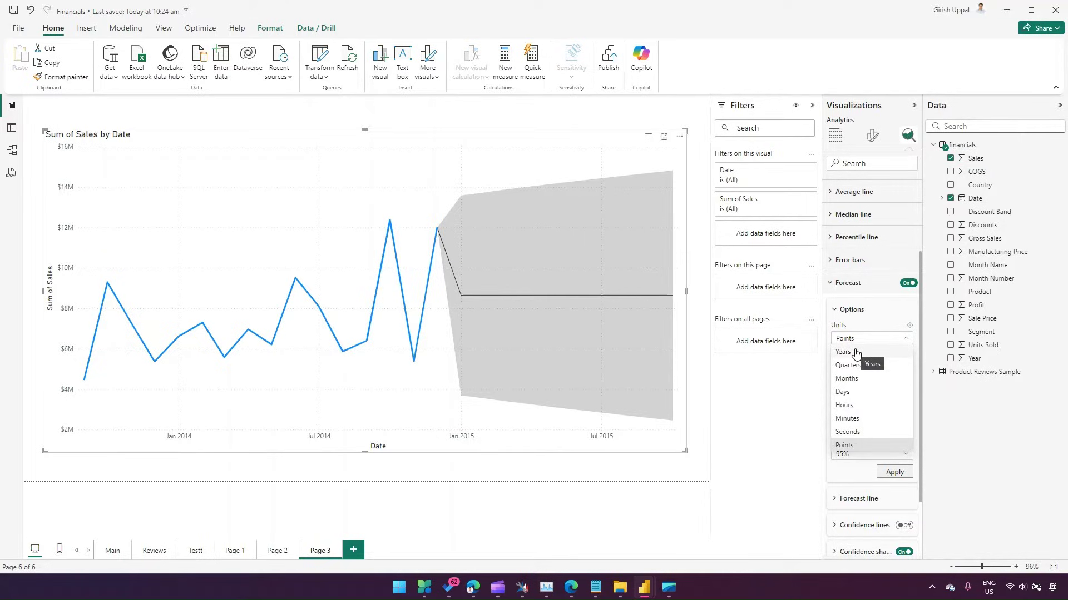
pyautogui.click(865, 325)
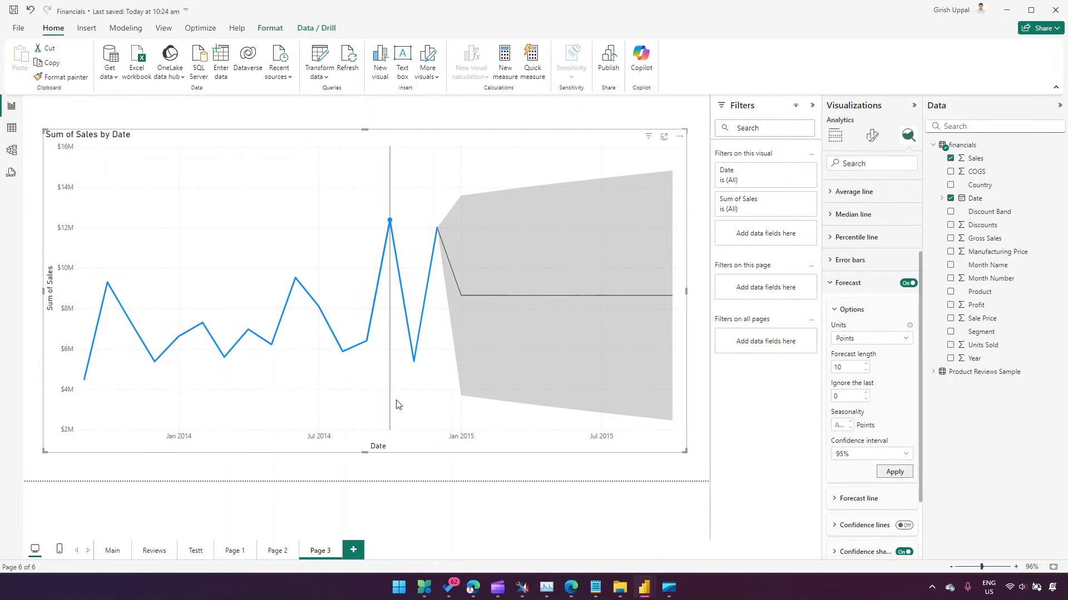
pyautogui.click(875, 342)
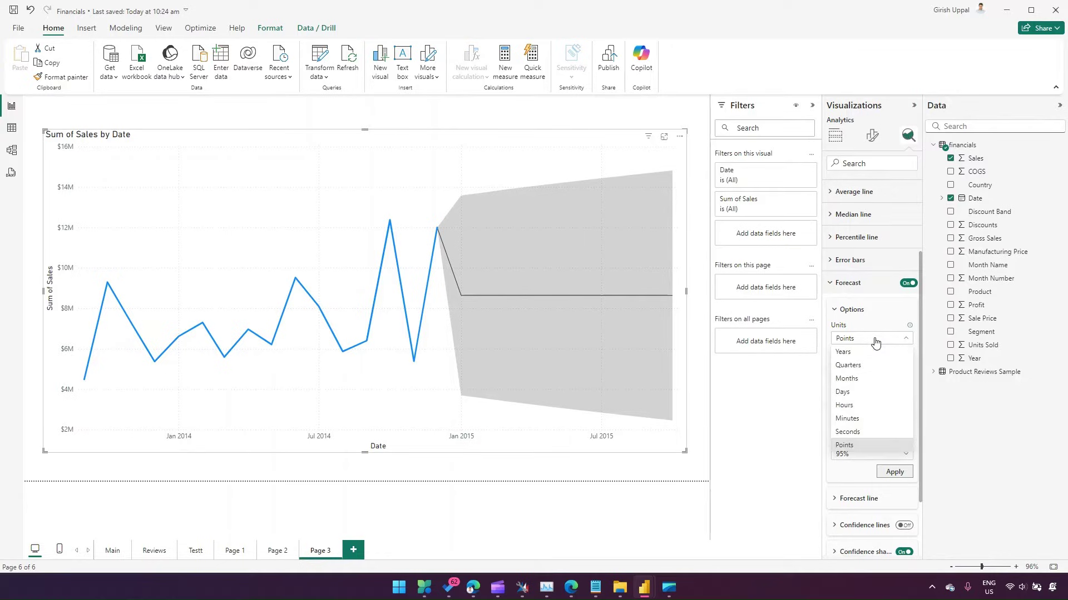
pyautogui.click(866, 380)
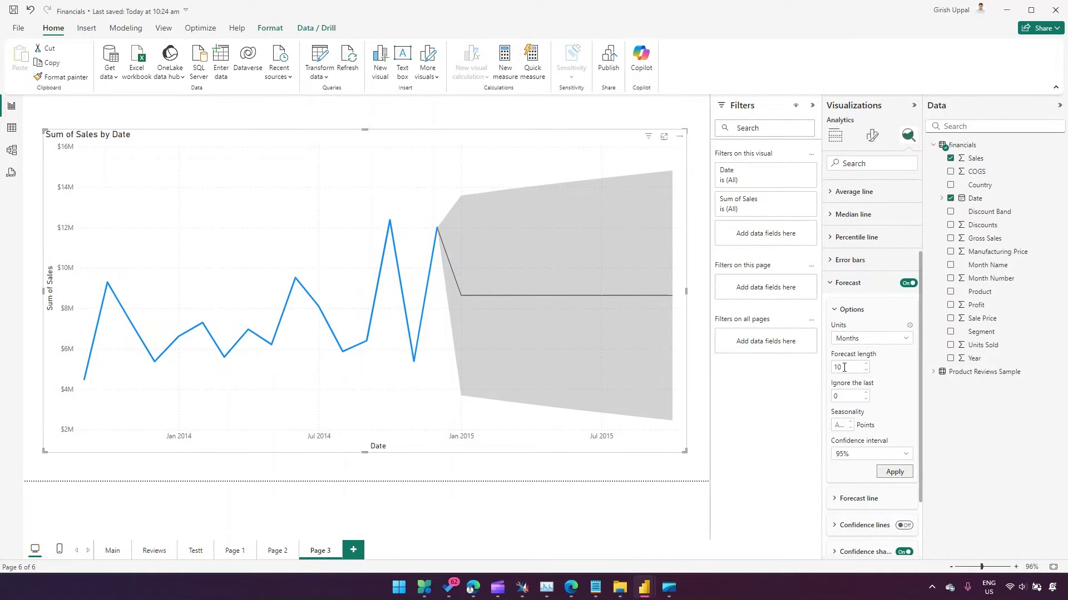
pyautogui.moveTo(844, 368); pyautogui.dragTo(834, 366)
pyautogui.write('3')
pyautogui.click(896, 375)
pyautogui.click(894, 471)
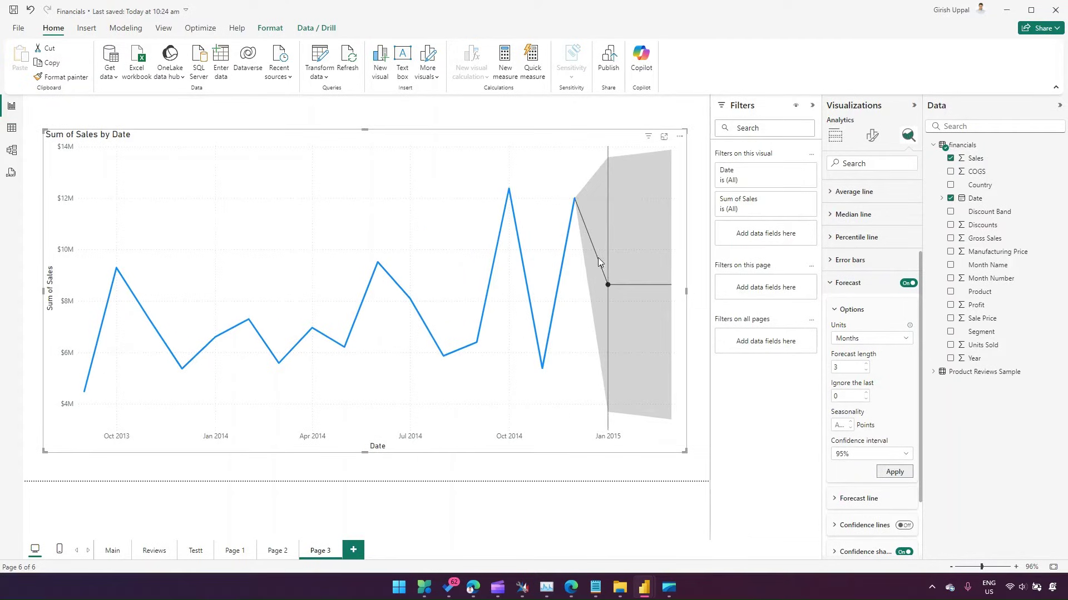
# Step: Increase the forecast length to 5 months and apply it to the chart
pyautogui.moveTo(574, 201)
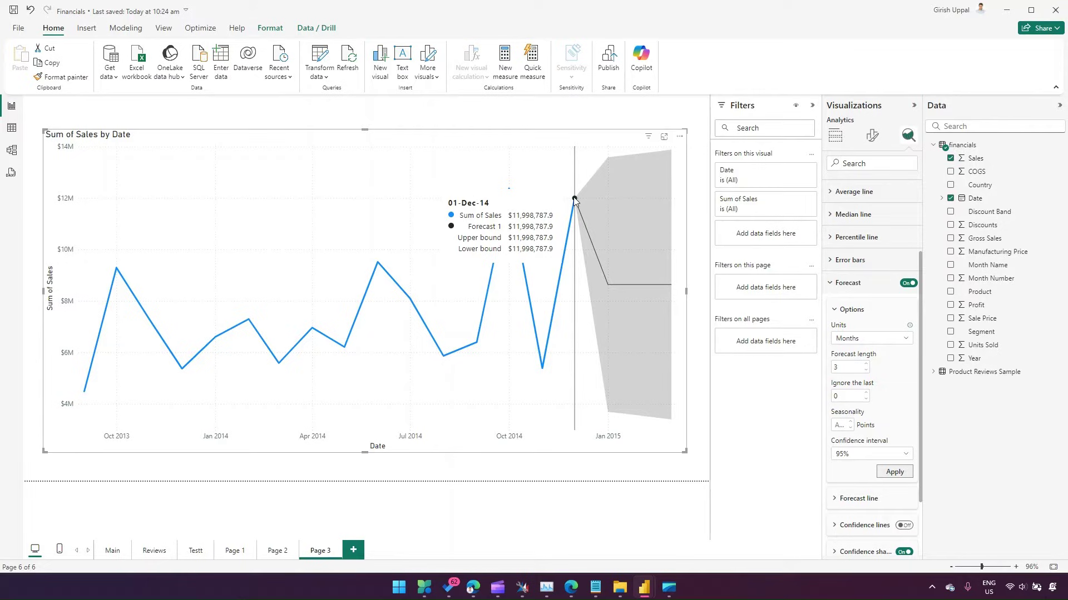
pyautogui.moveTo(637, 200)
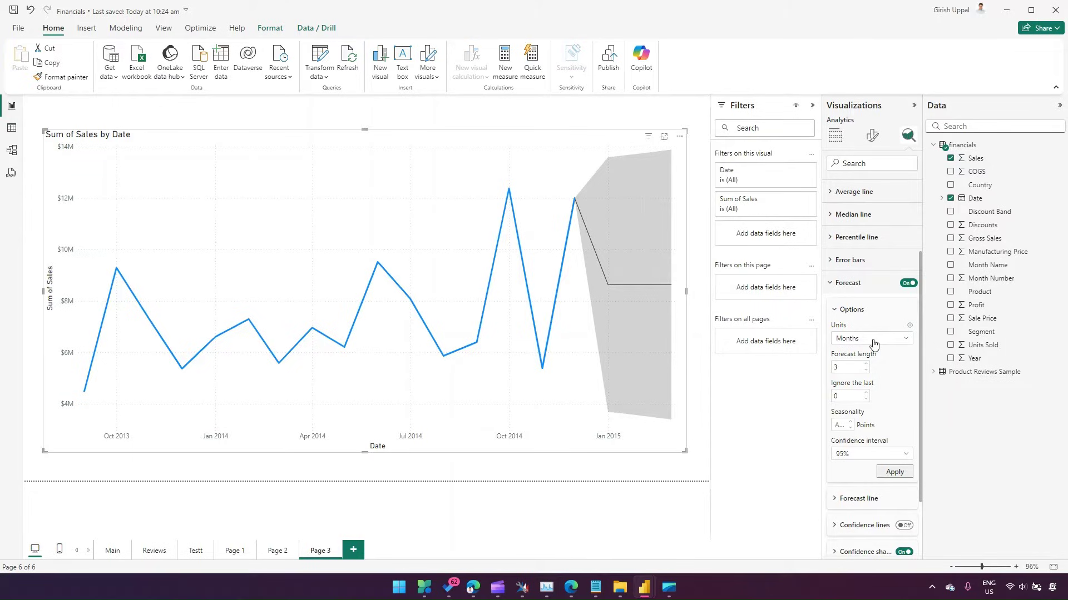
pyautogui.click(865, 365)
pyautogui.click(894, 472)
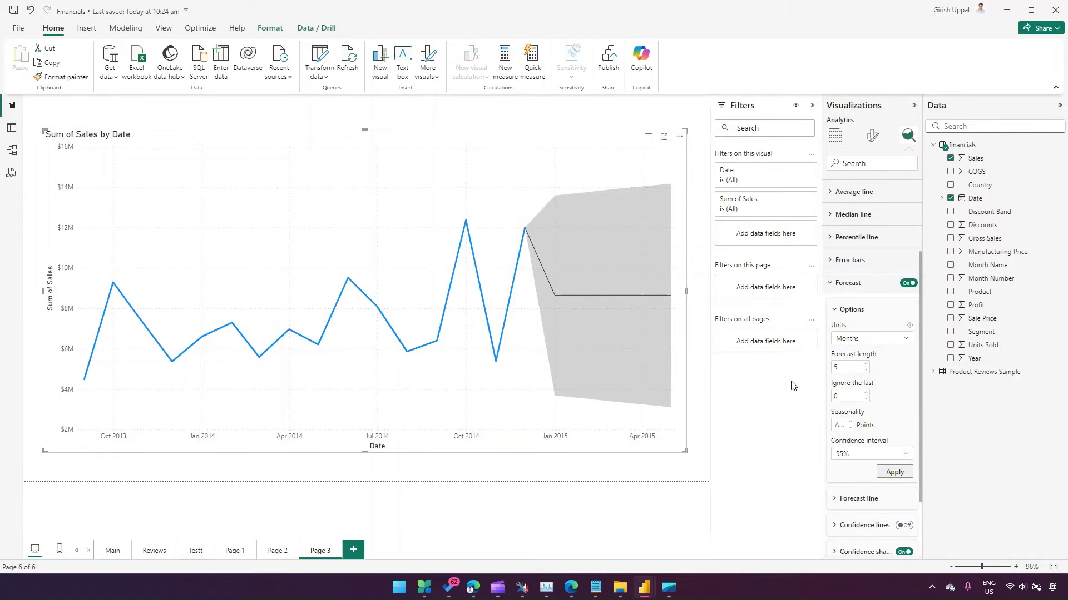
# Step: Set the forecast to ignore the last 1 month and clear its seasonality value
pyautogui.doubleClick(846, 396)
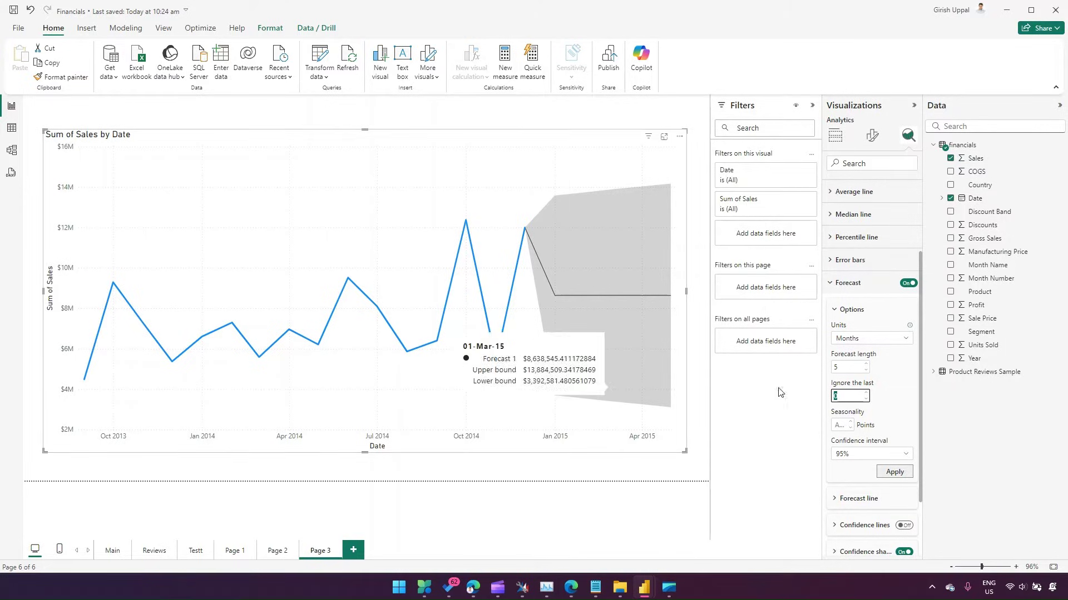
pyautogui.write('1')
pyautogui.click(888, 471)
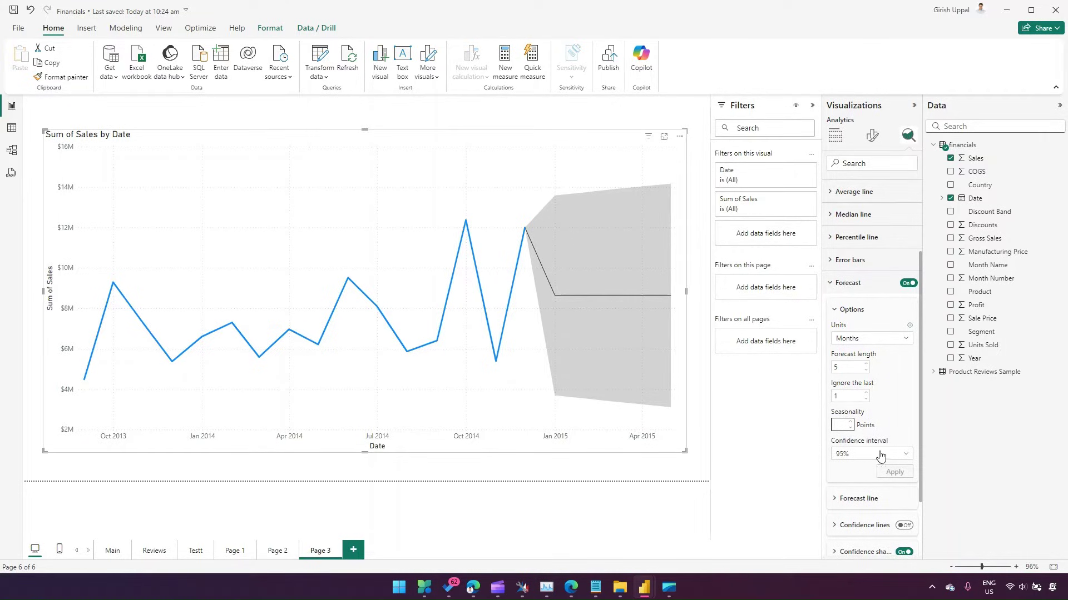
pyautogui.click(891, 421)
# Step: Set the forecast length to 2 months and apply the revised forecast options
pyautogui.doubleClick(849, 368)
pyautogui.write('2')
pyautogui.click(884, 383)
pyautogui.write('0')
pyautogui.click(896, 472)
pyautogui.write('2')
pyautogui.press('Return')
# Step: Switch to the Adventure Works Sales report, enable Forecast on the Sales Amount by Date line chart, and show its forecast options
pyautogui.moveTo(644, 591)
pyautogui.click(592, 542)
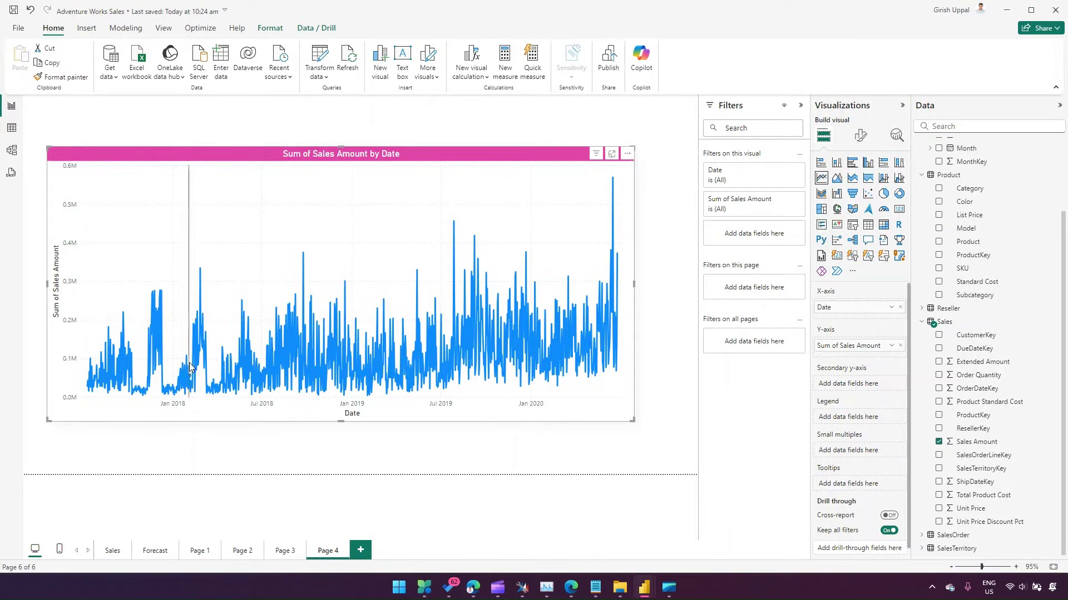
pyautogui.click(896, 137)
pyautogui.click(896, 395)
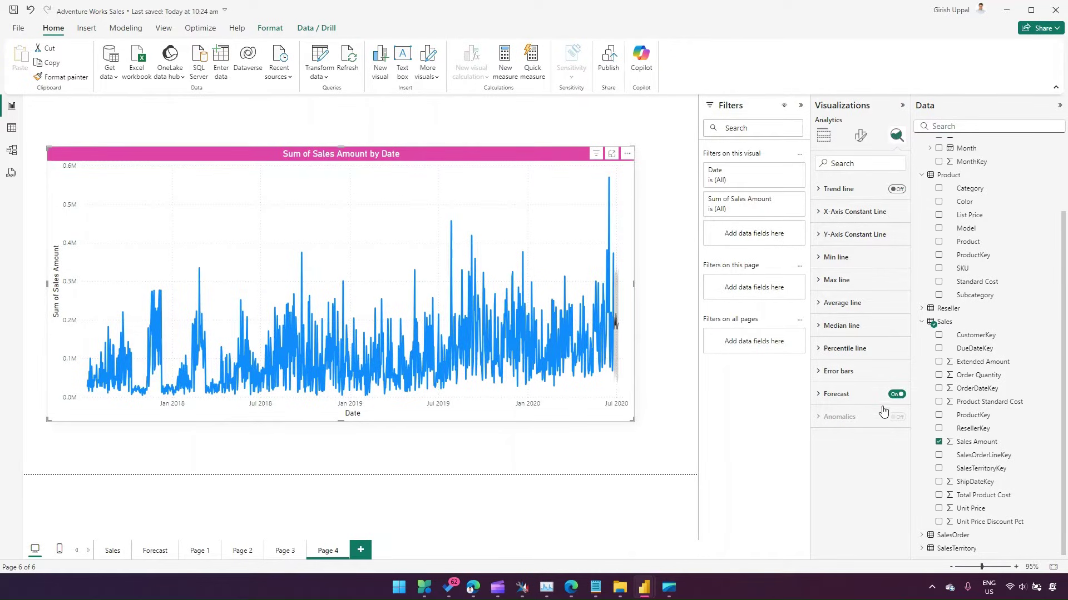
pyautogui.click(822, 397)
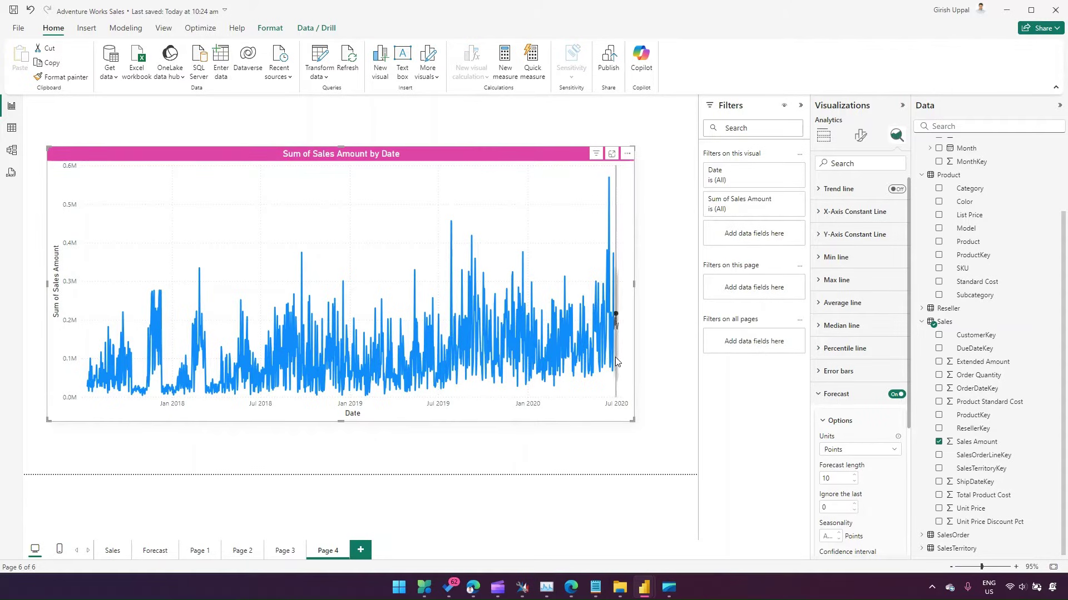
pyautogui.moveTo(615, 358)
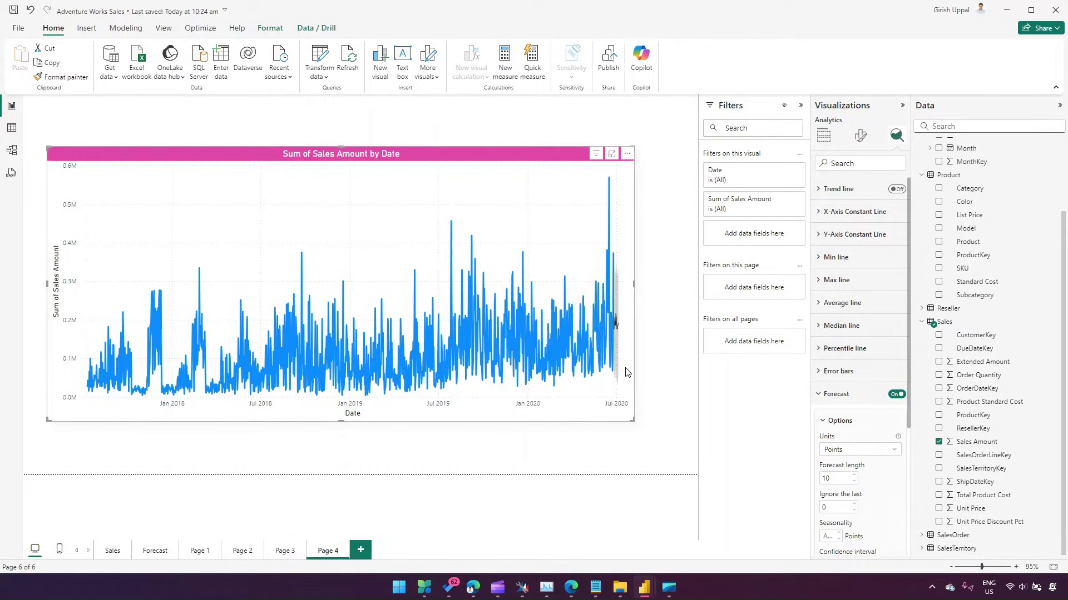
pyautogui.moveTo(611, 307)
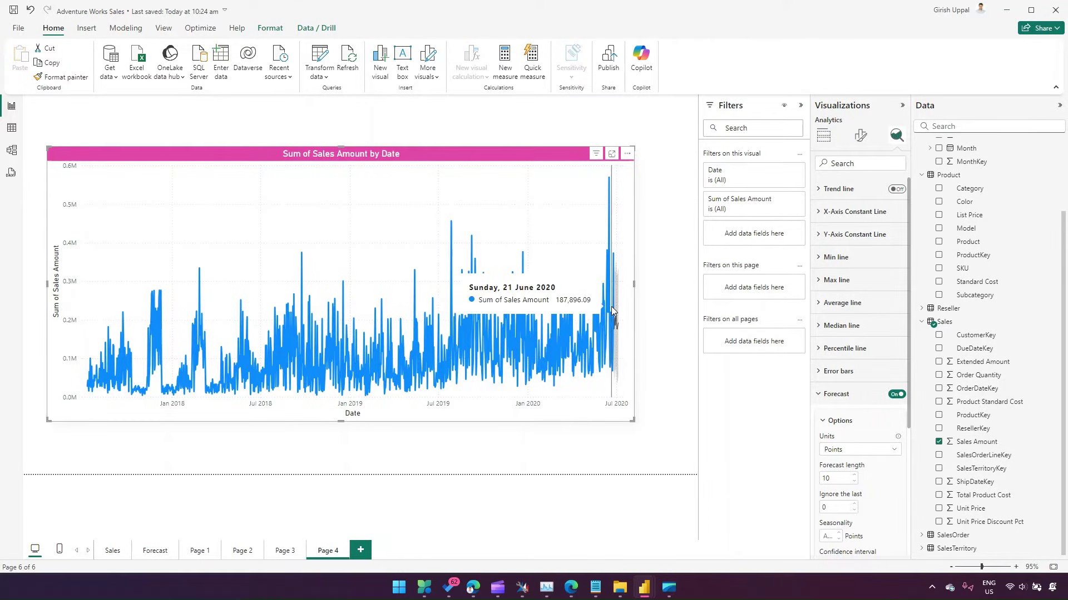
# Step: Widen the Sales Amount line chart and change its X-axis from plain Date to Date Hierarchy
pyautogui.moveTo(634, 284); pyautogui.dragTo(678, 284)
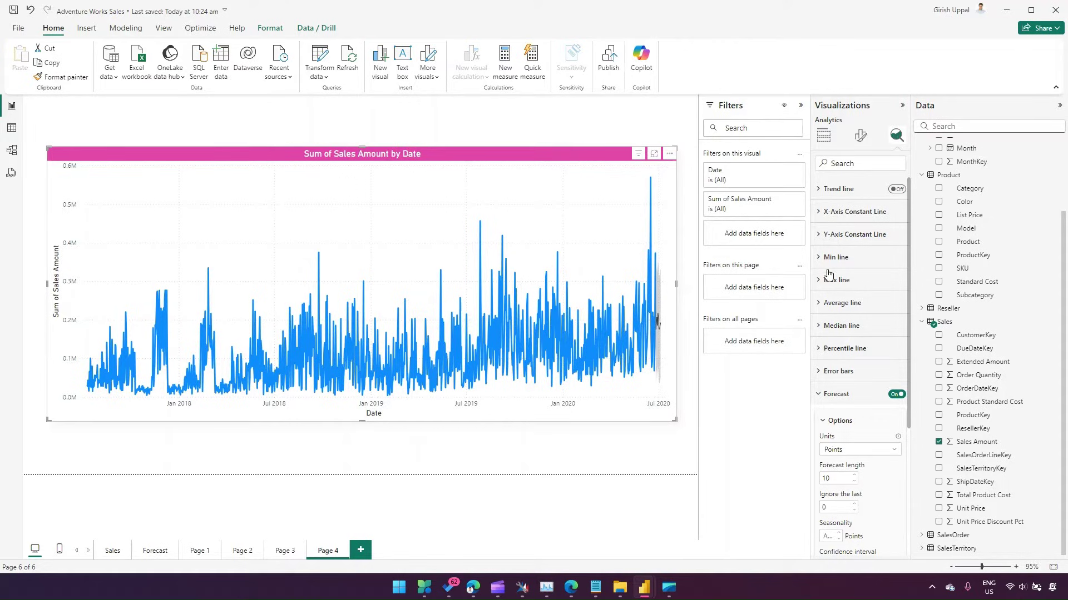
pyautogui.click(824, 136)
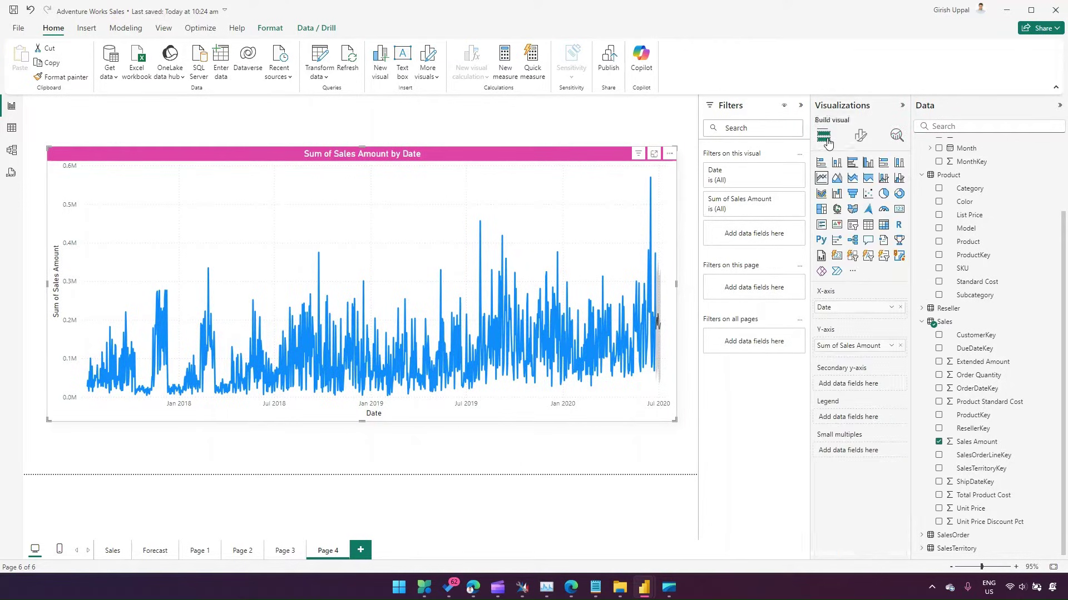
pyautogui.click(892, 308)
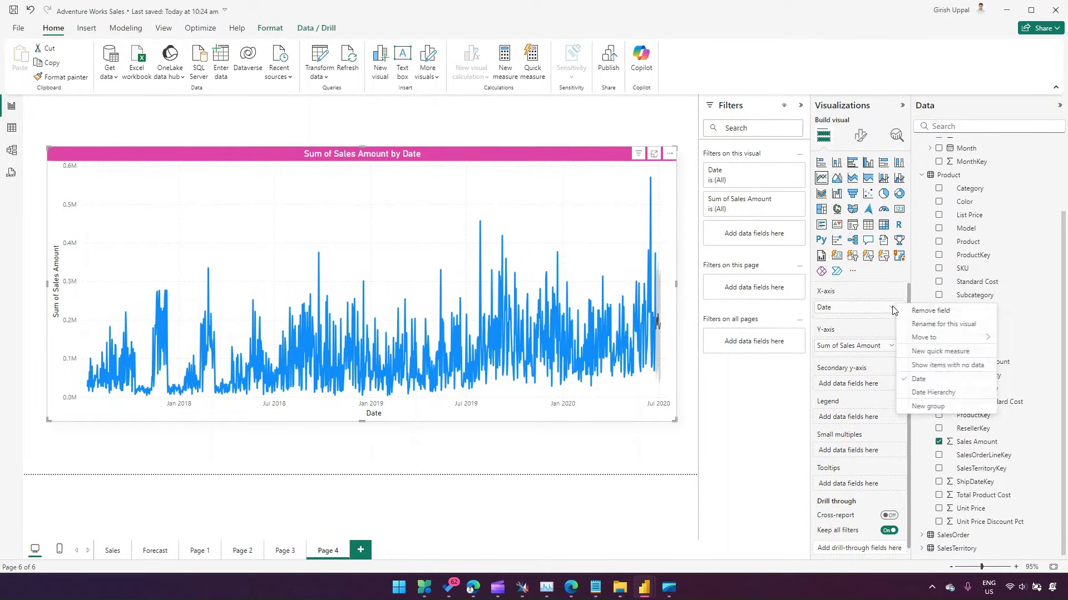
pyautogui.click(921, 393)
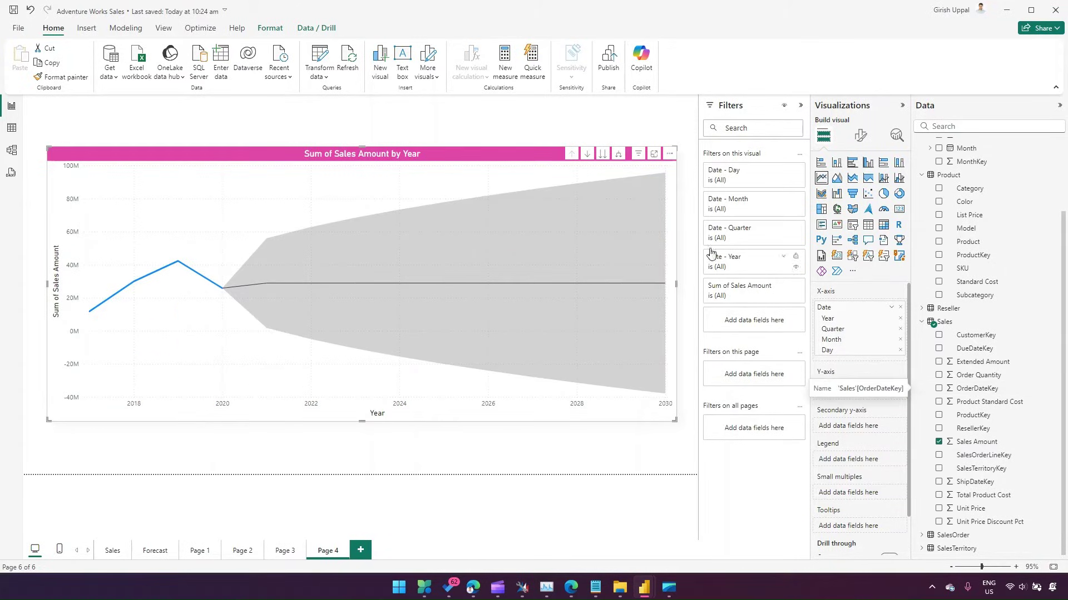
# Step: Move the chart through the Quarter and Month levels of the date hierarchy to Day, and turn drill-down mode off
pyautogui.click(588, 155)
pyautogui.click(603, 154)
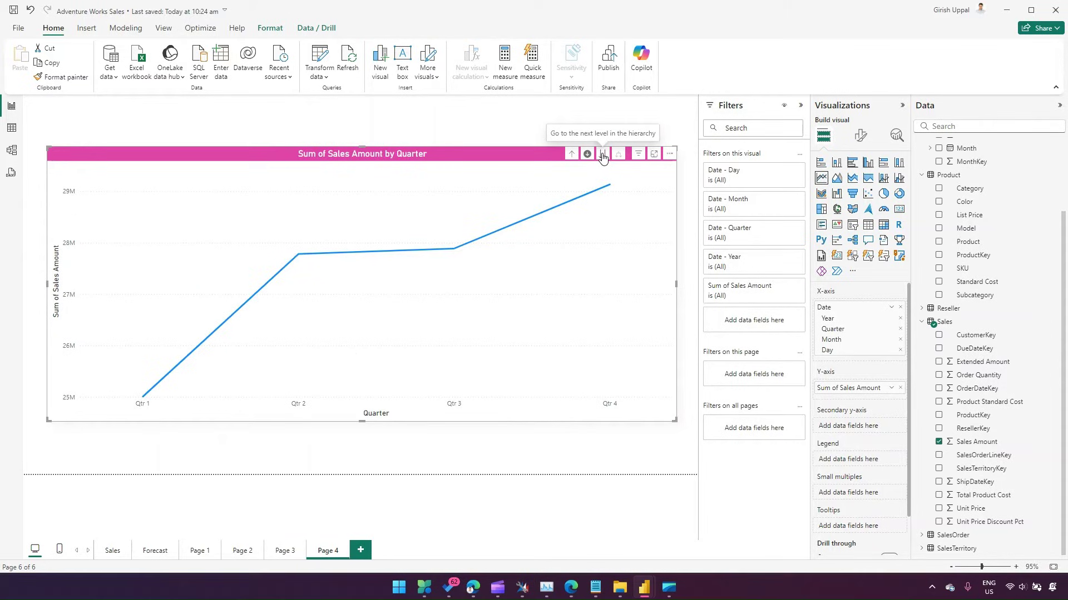
pyautogui.click(603, 155)
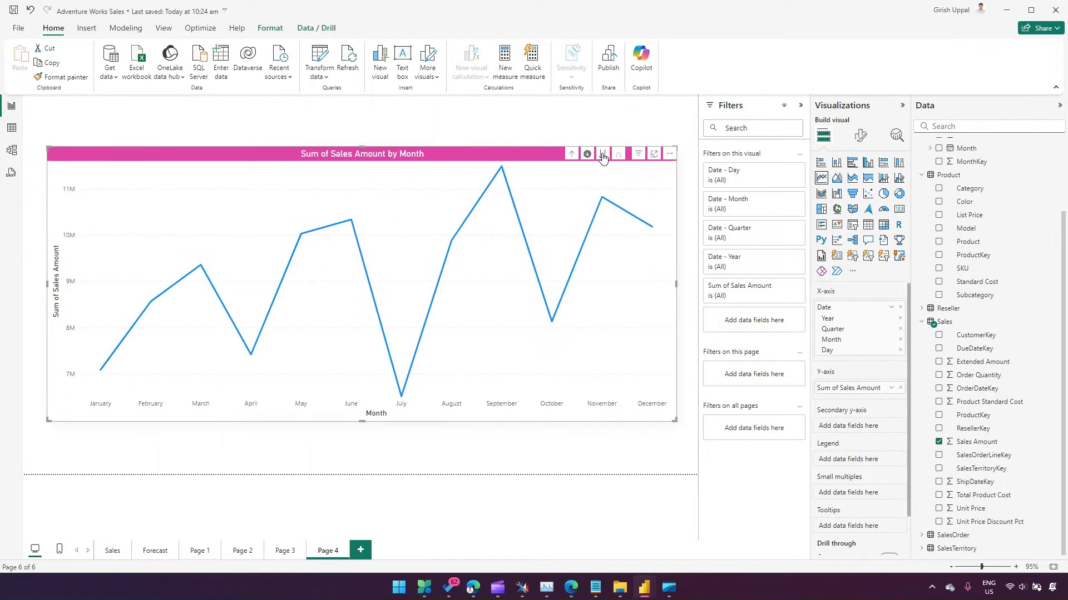
pyautogui.click(603, 157)
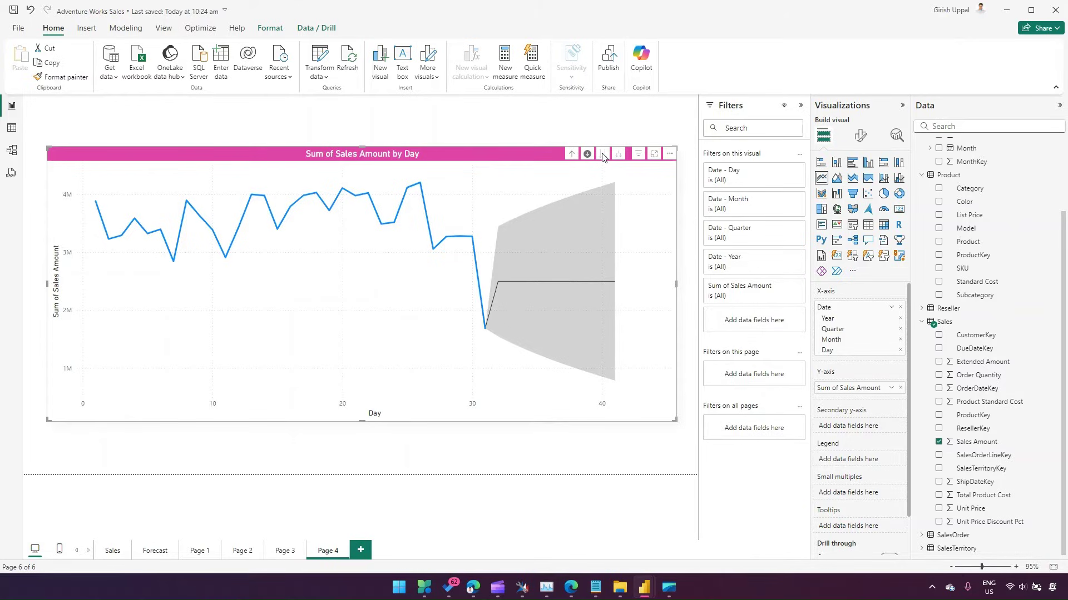
pyautogui.click(590, 155)
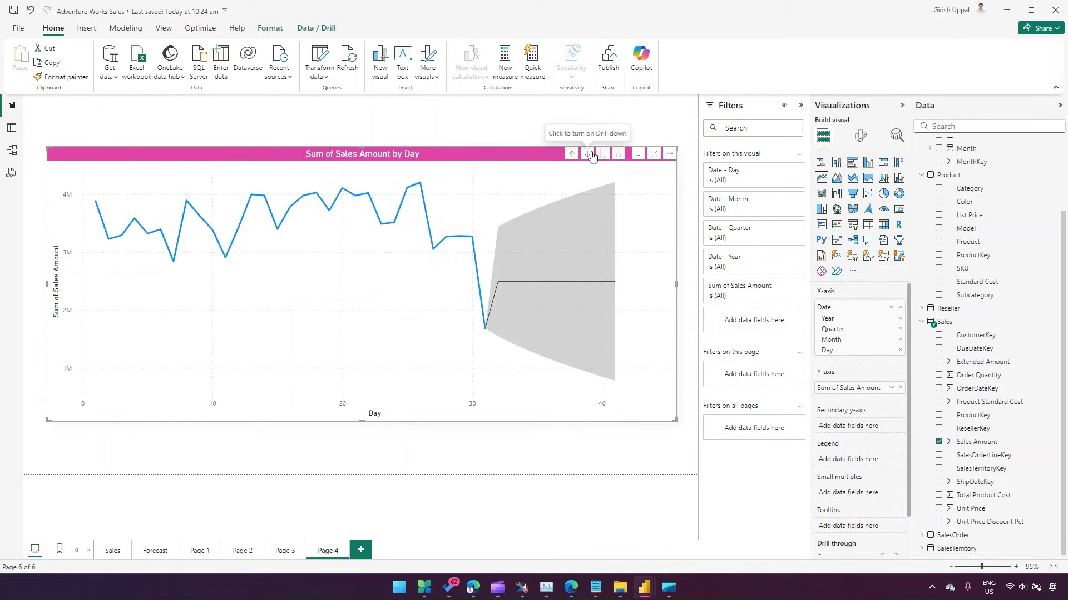
# Step: Drill the Sales Amount chart up from Day to Year, and expand it to the combined Year and Quarter level
pyautogui.click(590, 157)
pyautogui.click(572, 156)
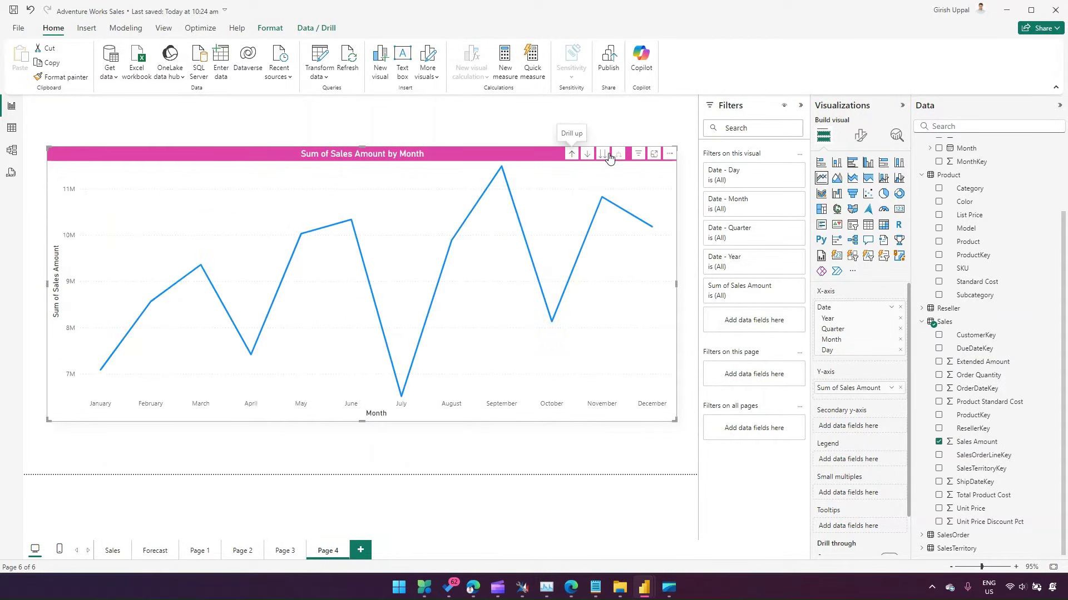
pyautogui.click(572, 156)
pyautogui.click(571, 156)
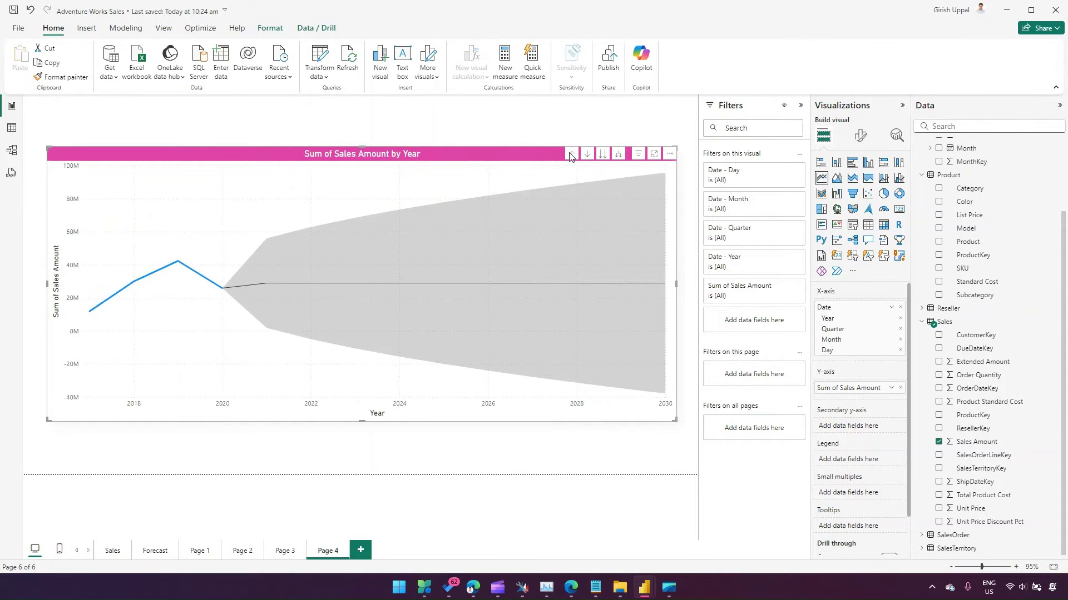
pyautogui.click(618, 156)
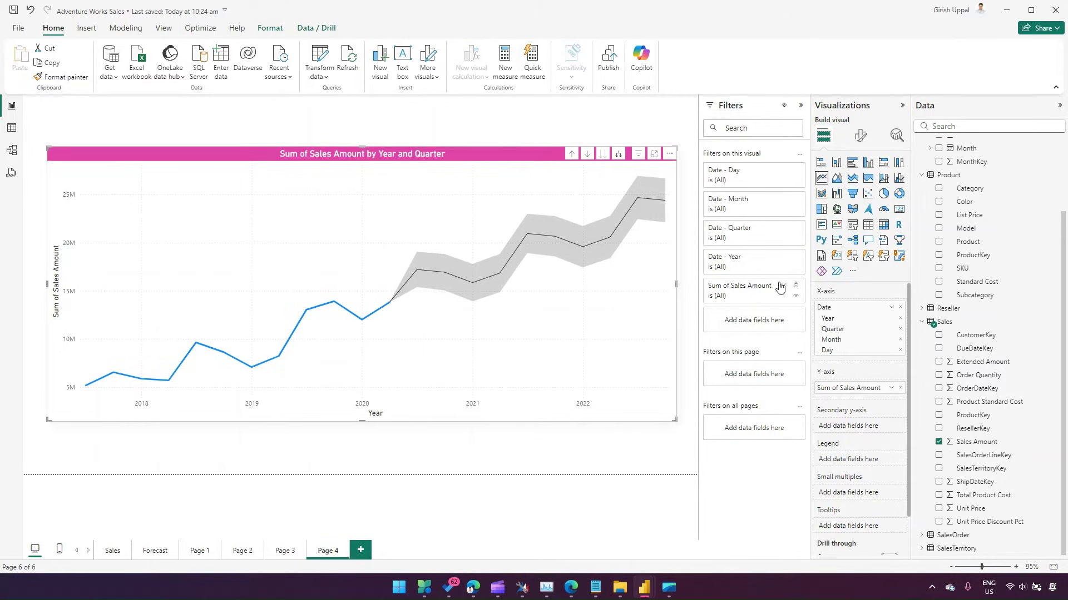
# Step: Set the chart's forecast units to Quarters, with a length of 4 and the last 1 ignored, and apply the options
pyautogui.click(894, 138)
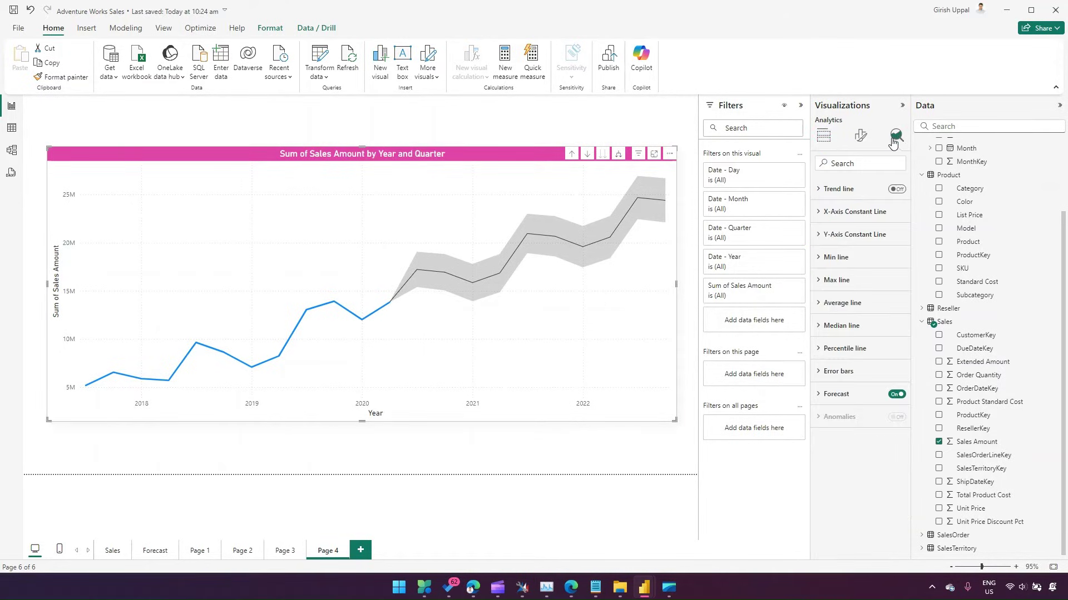
pyautogui.click(840, 396)
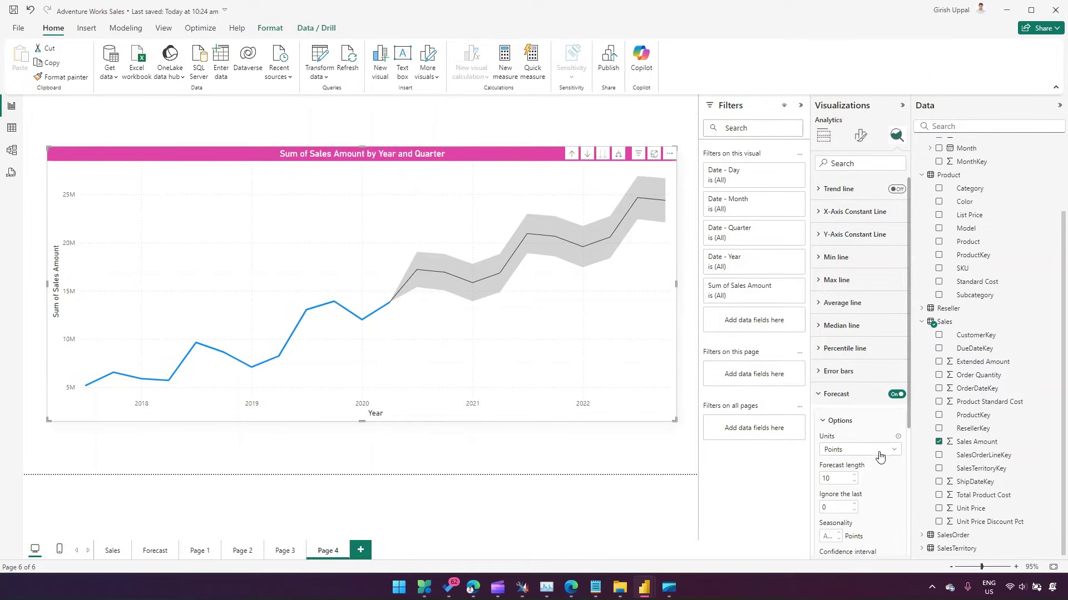
pyautogui.scroll(-1, 847, 463)
pyautogui.click(843, 395)
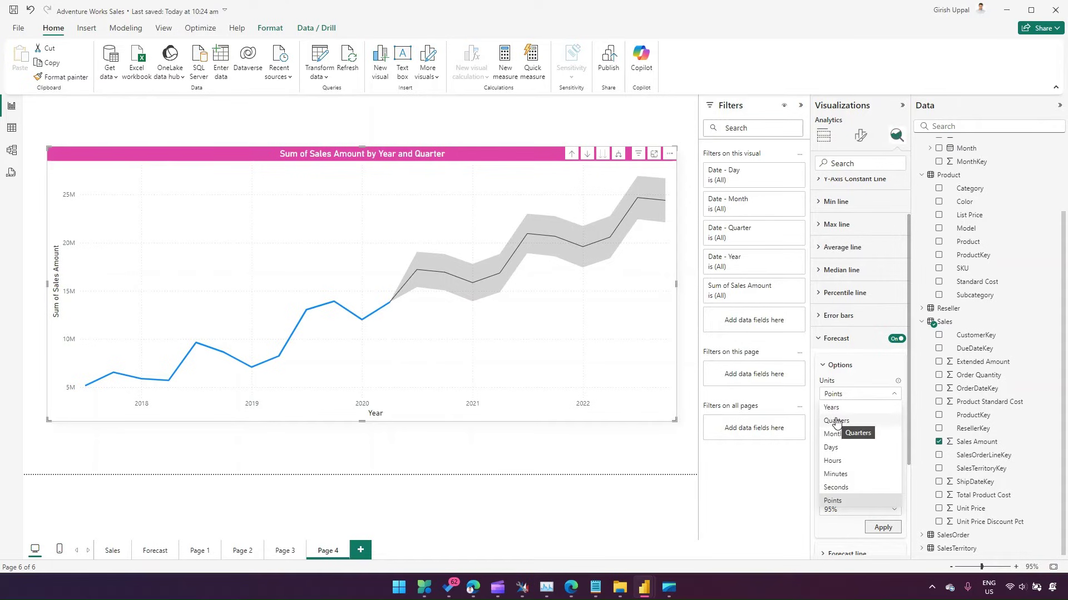
pyautogui.click(836, 421)
pyautogui.write('4')
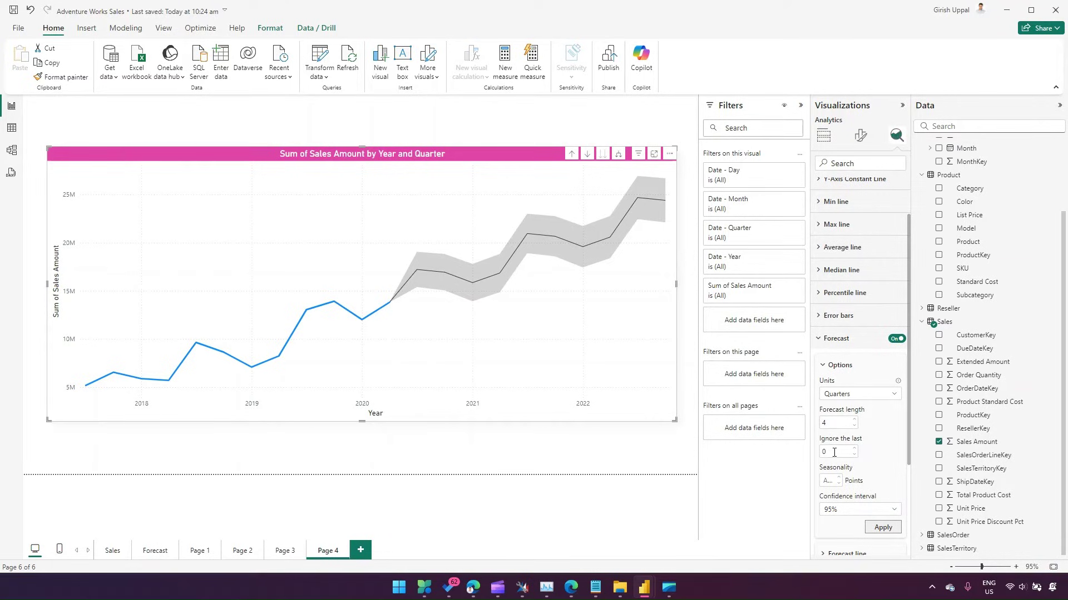
pyautogui.click(833, 452)
pyautogui.write('1')
pyautogui.click(887, 530)
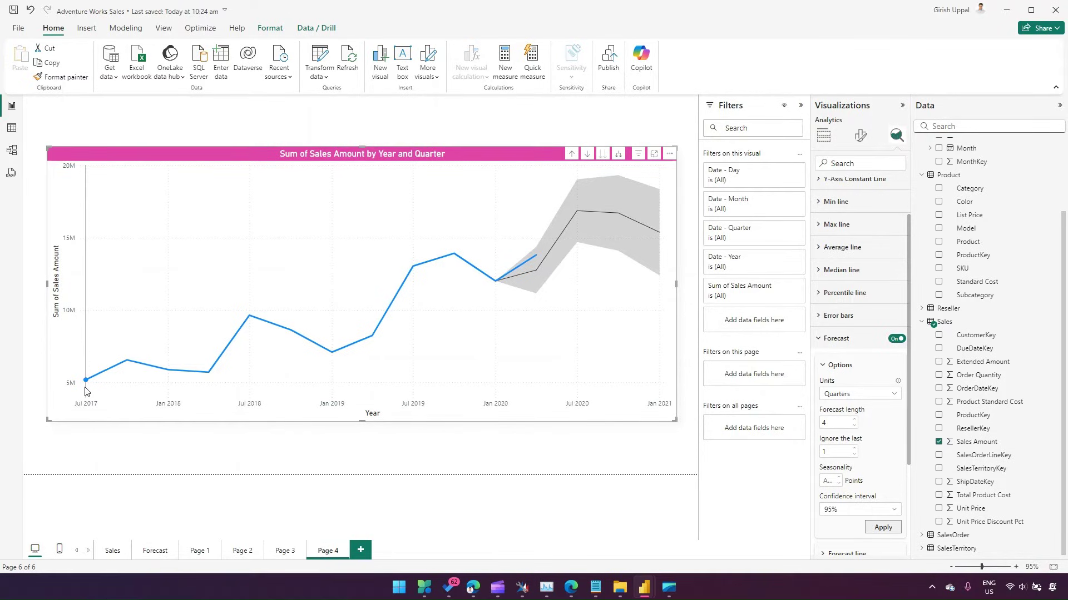
# Step: Set the forecast's ignore-the-last value to 0 quarters and apply it
pyautogui.click(826, 451)
pyautogui.write('0')
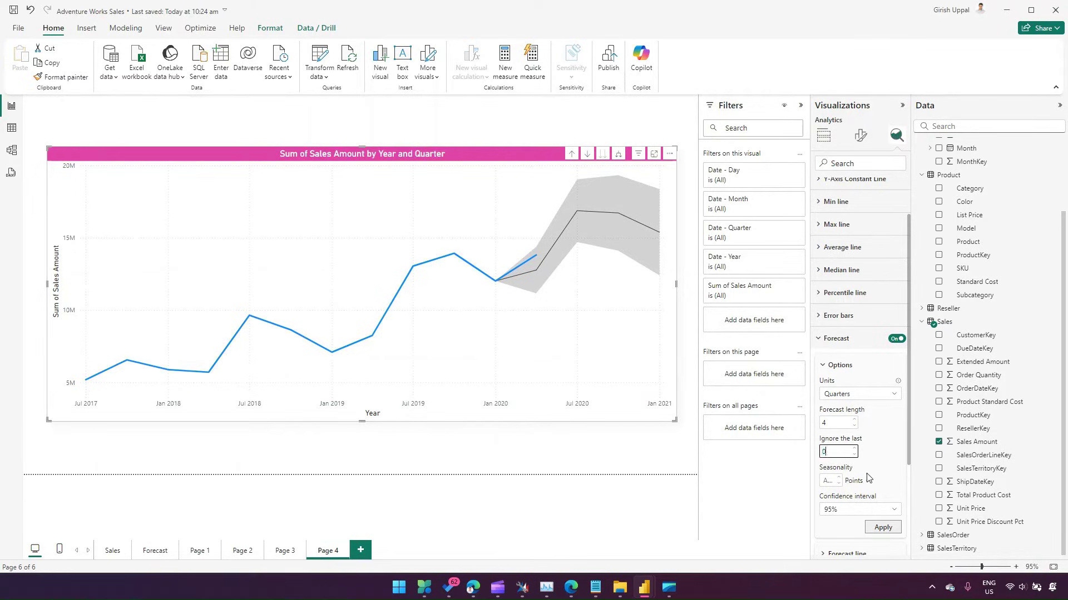
pyautogui.click(883, 529)
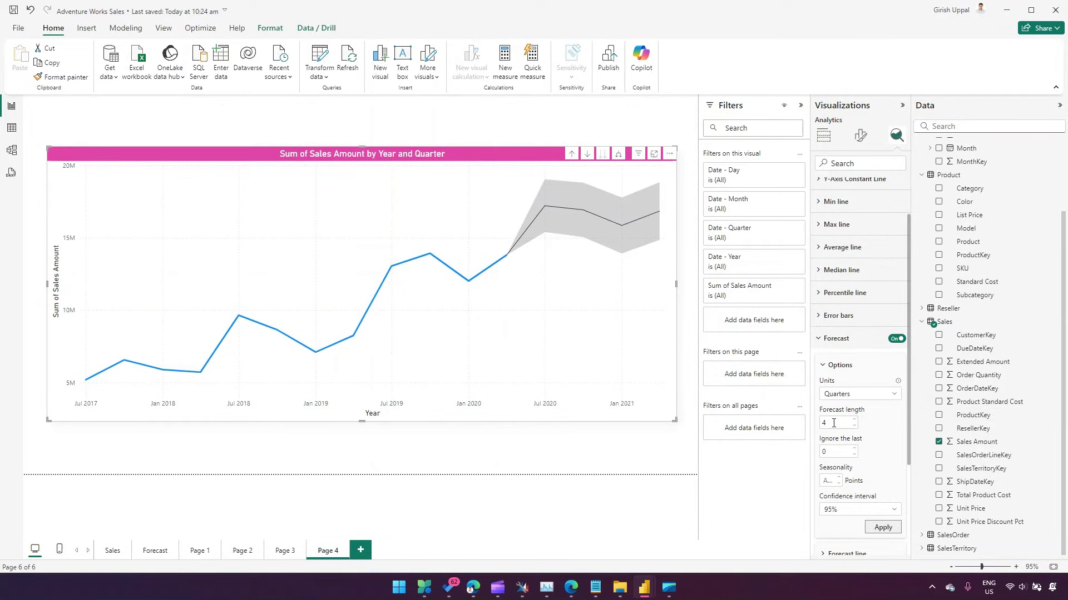
# Step: Try changing the forecast units to Months with a forecast length of 6
pyautogui.click(855, 396)
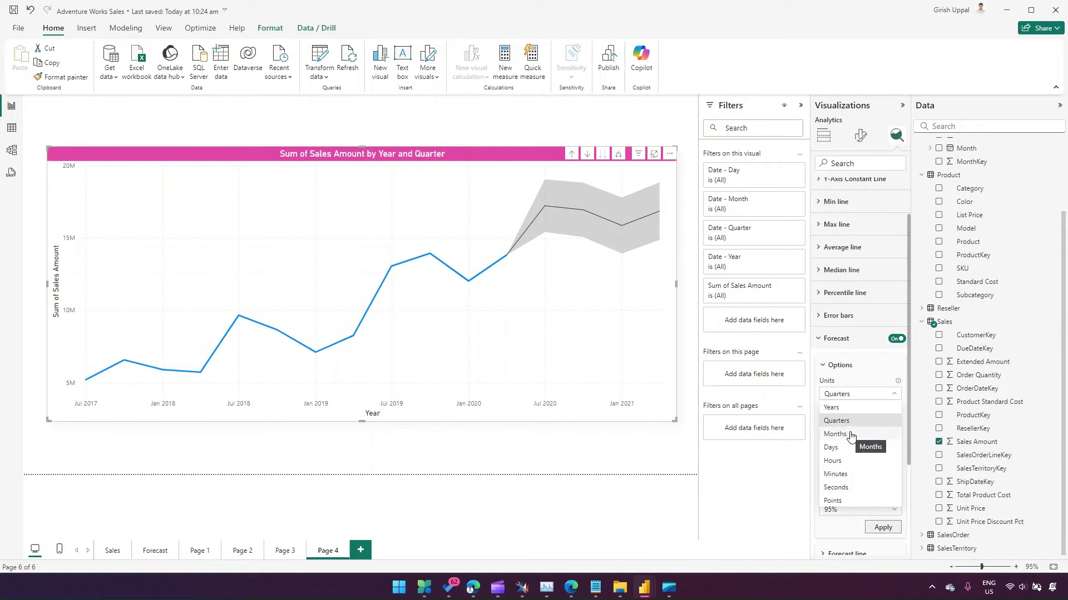
pyautogui.click(851, 434)
pyautogui.write('6')
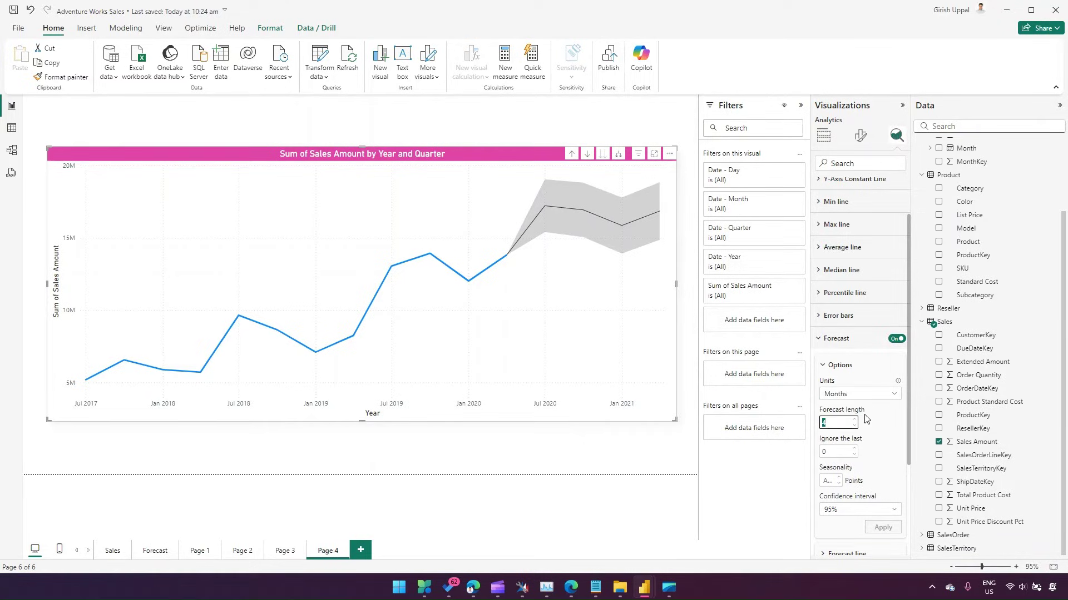
pyautogui.click(840, 454)
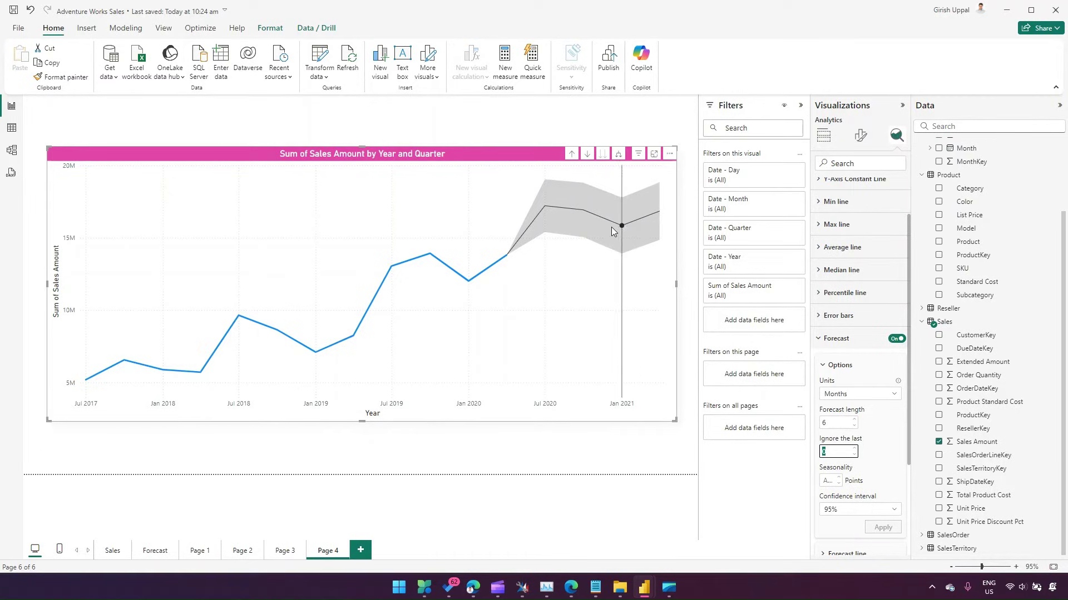
# Step: Set the forecast's confidence interval to 75% and apply it
pyautogui.click(894, 512)
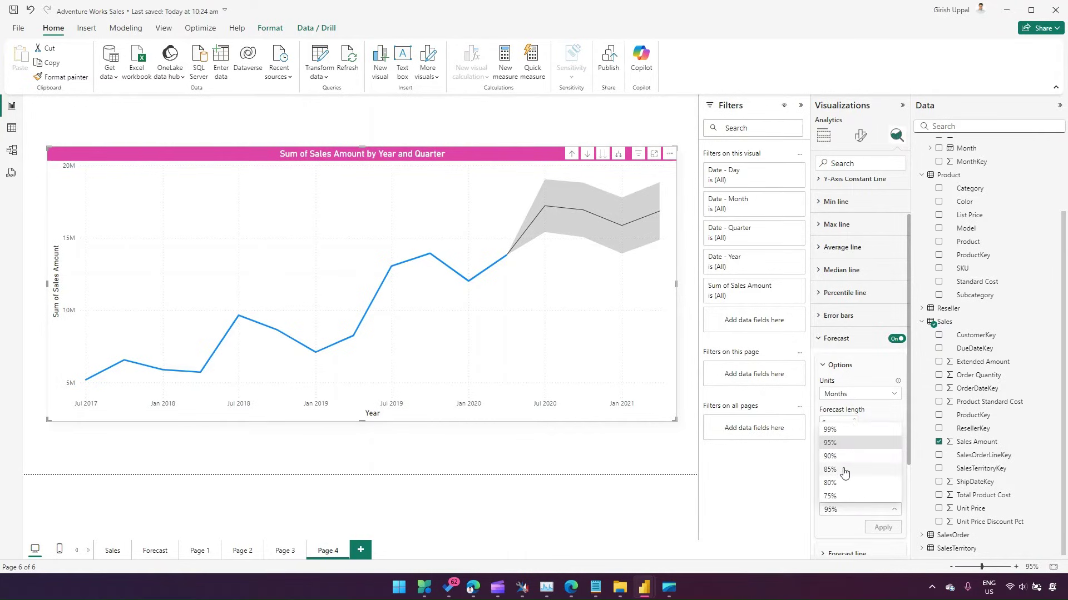
pyautogui.click(846, 472)
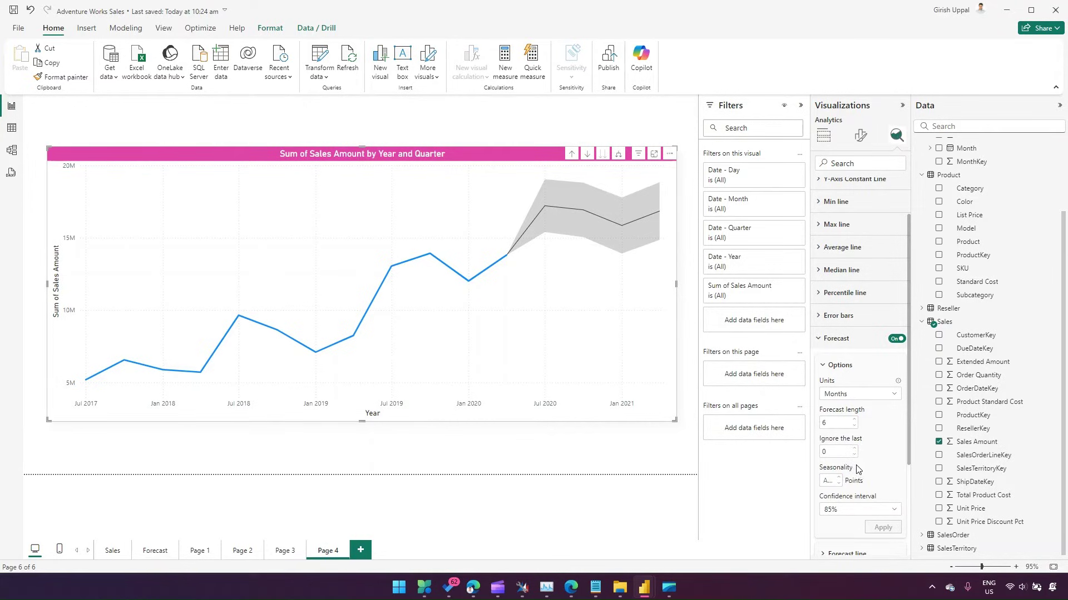
pyautogui.click(890, 511)
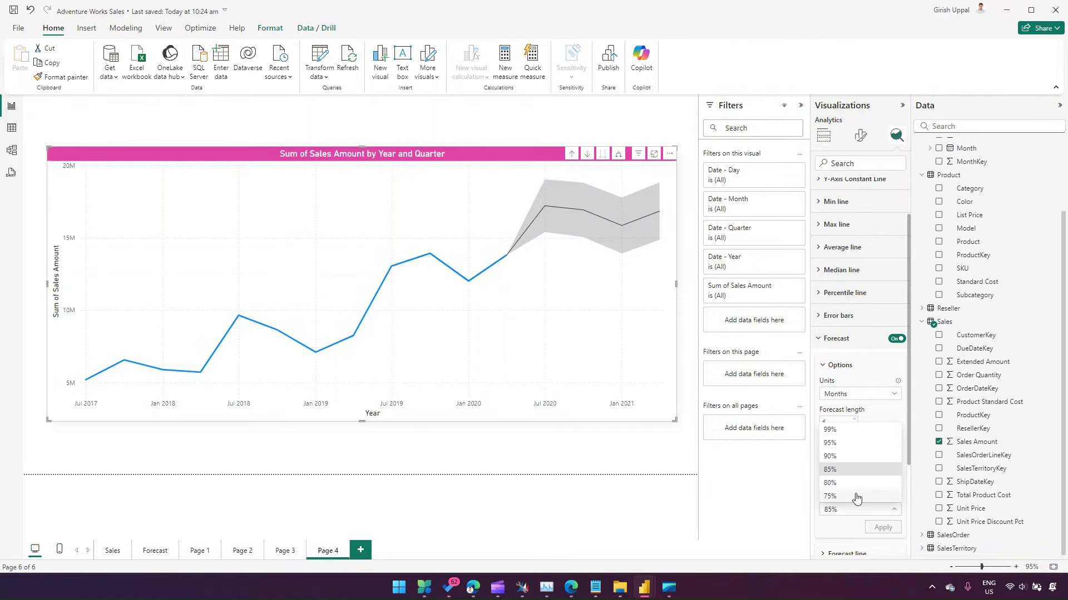
pyautogui.click(856, 496)
pyautogui.click(884, 527)
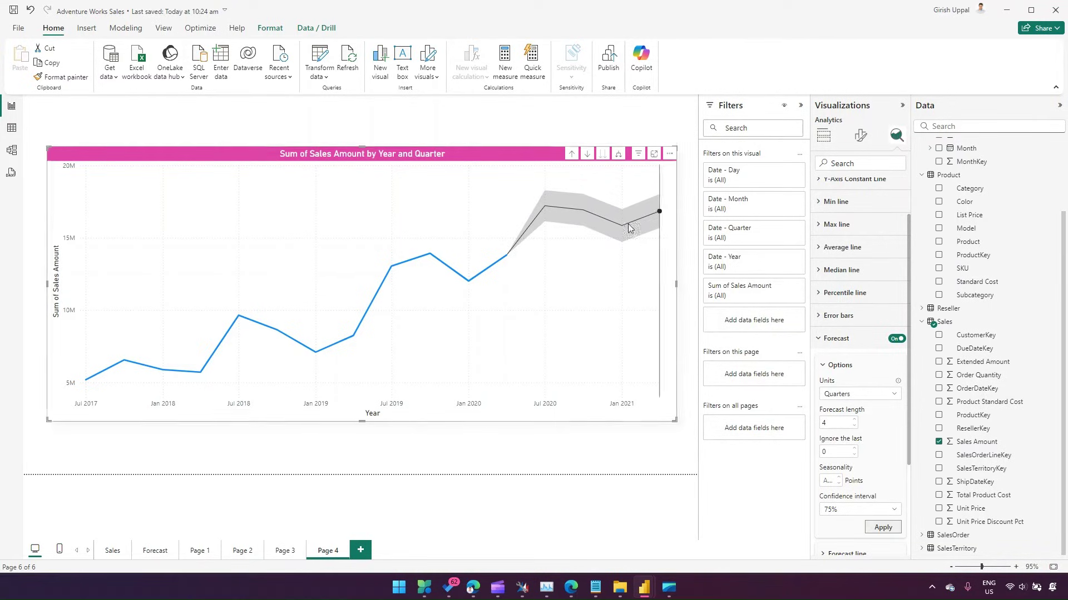
# Step: Return the forecast's confidence interval to 95% and apply it
pyautogui.click(881, 509)
pyautogui.click(851, 443)
pyautogui.click(885, 526)
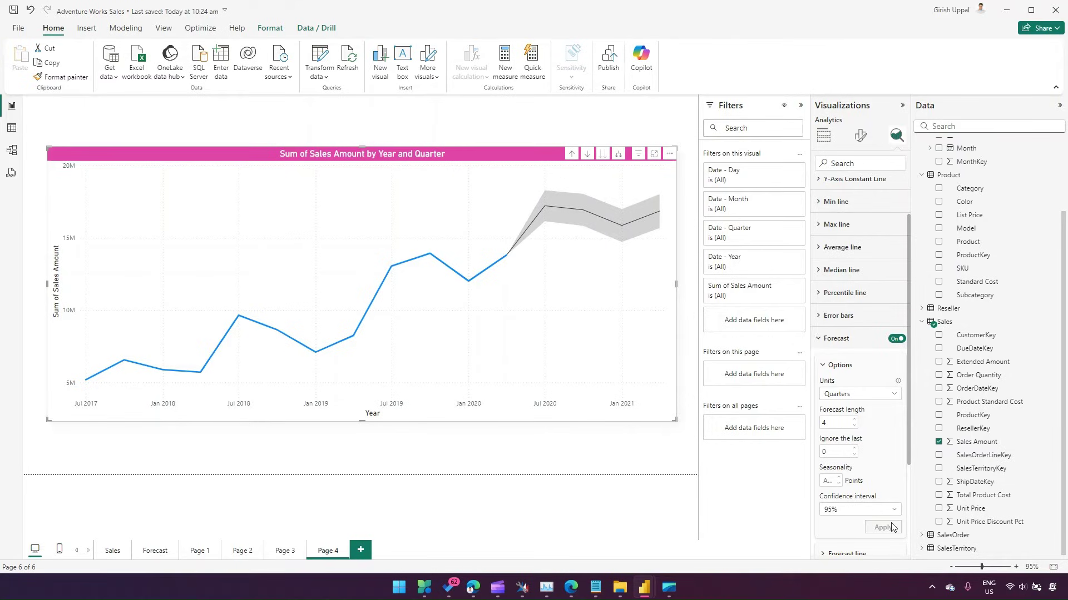
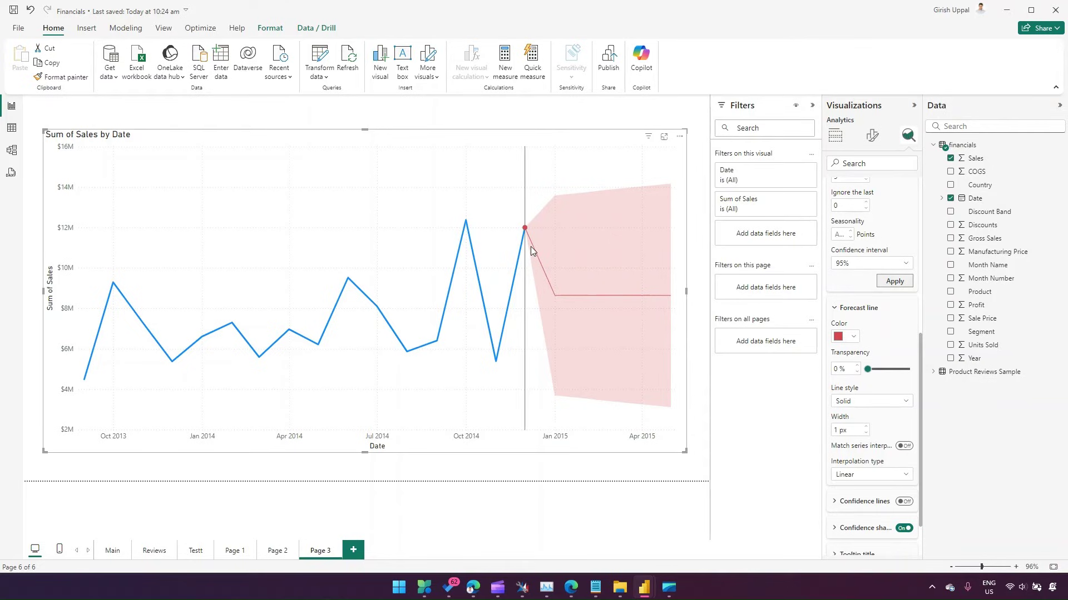
# Step: Try the Dashed and Dotted line styles on the forecast line of the Sales by Date chart
pyautogui.click(865, 401)
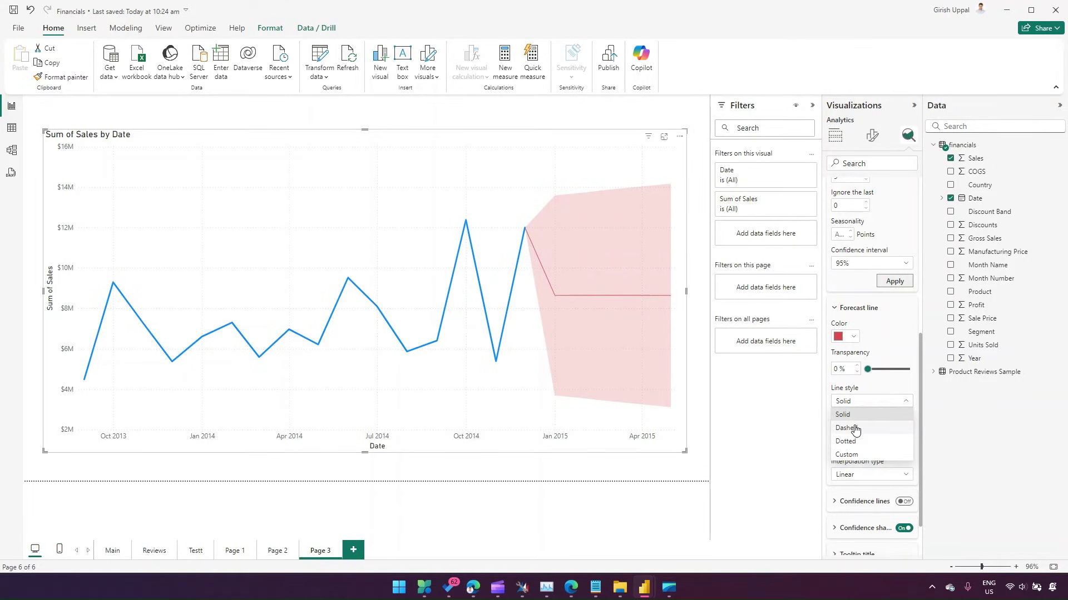
pyautogui.click(854, 429)
pyautogui.click(859, 401)
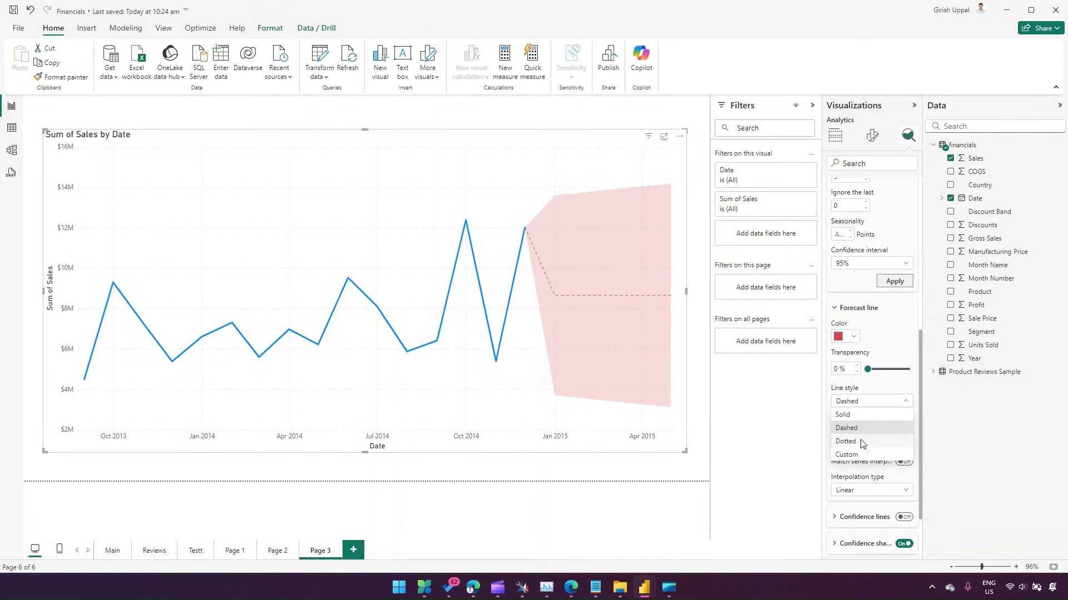
pyautogui.click(862, 442)
# Step: Try the Custom line style on the forecast line, entering 13 in its dash array
pyautogui.click(859, 401)
pyautogui.click(862, 454)
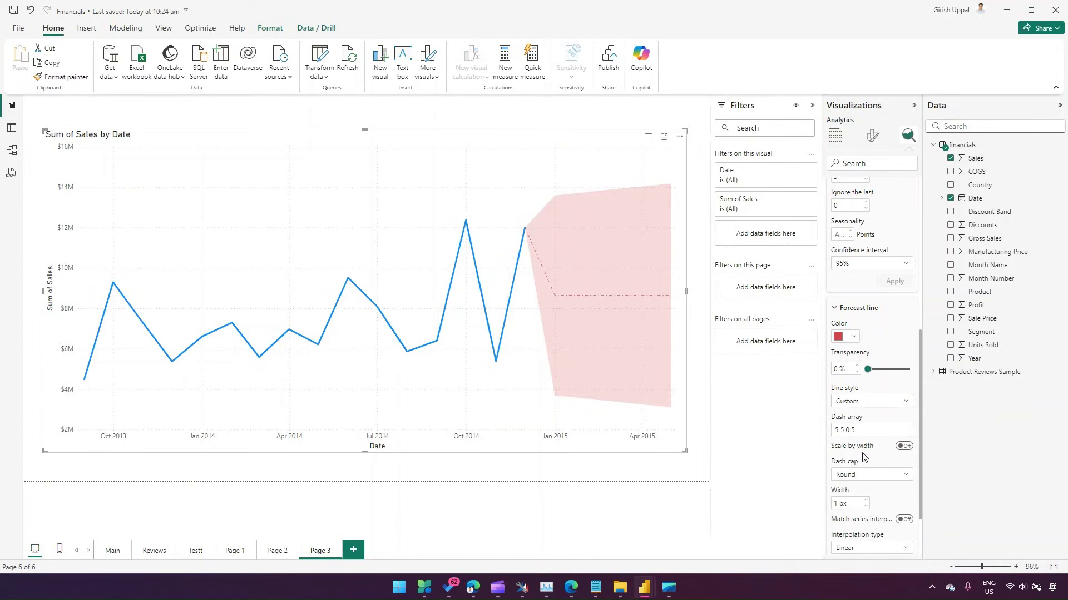
pyautogui.click(861, 431)
pyautogui.write('13')
pyautogui.click(906, 423)
# Step: Set the forecast line's style to Dashed and its width to 4 px
pyautogui.click(868, 401)
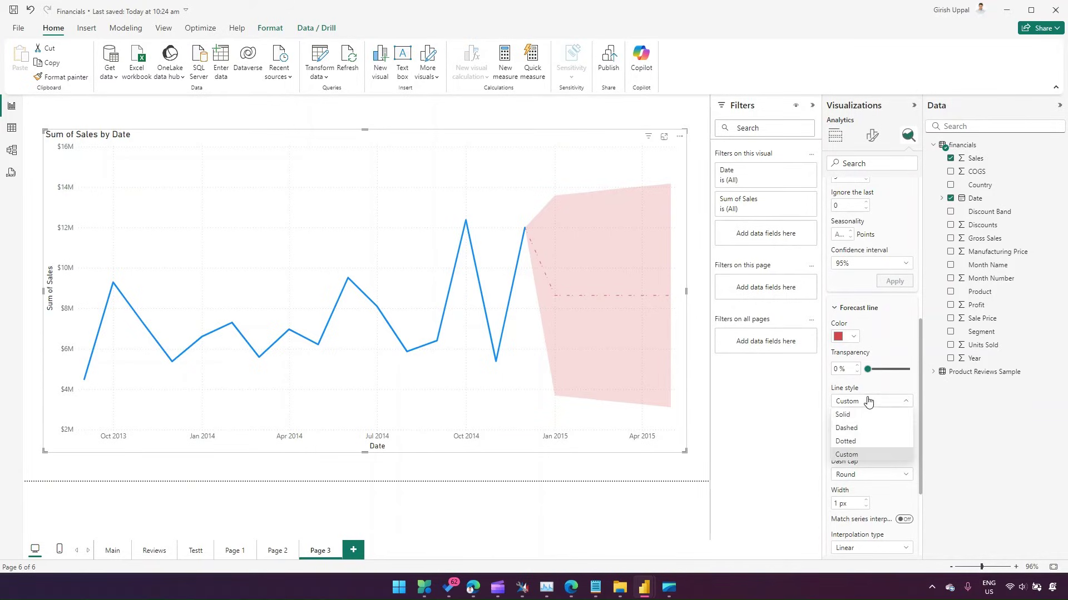
pyautogui.click(856, 432)
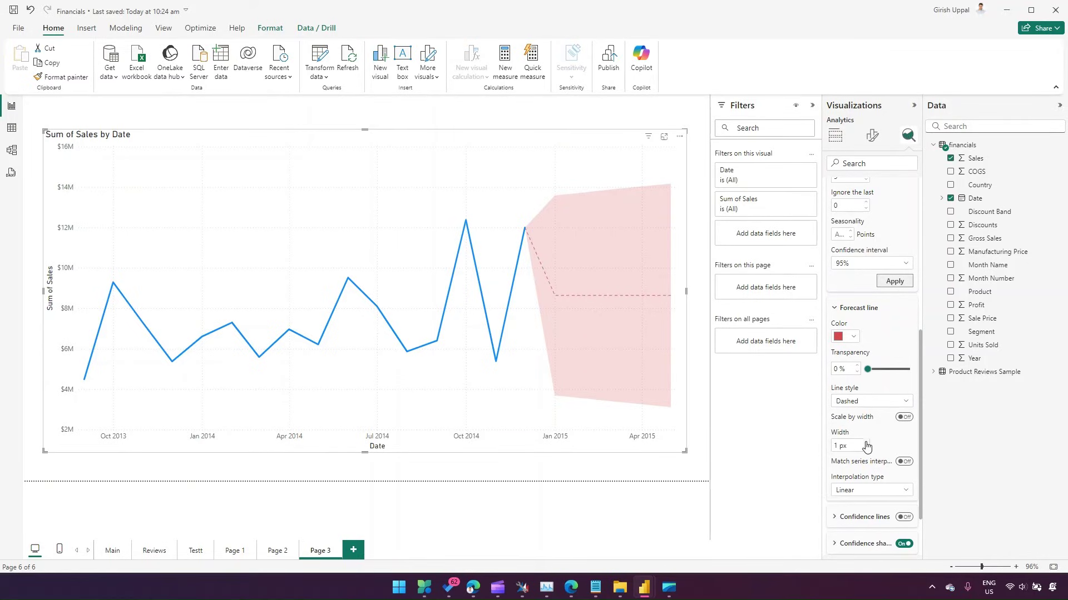
pyautogui.click(867, 444)
# Step: Try the forecast line's Scale by width and Match series interpolation options, switching each one on and back off
pyautogui.click(903, 418)
pyautogui.click(904, 418)
pyautogui.click(903, 462)
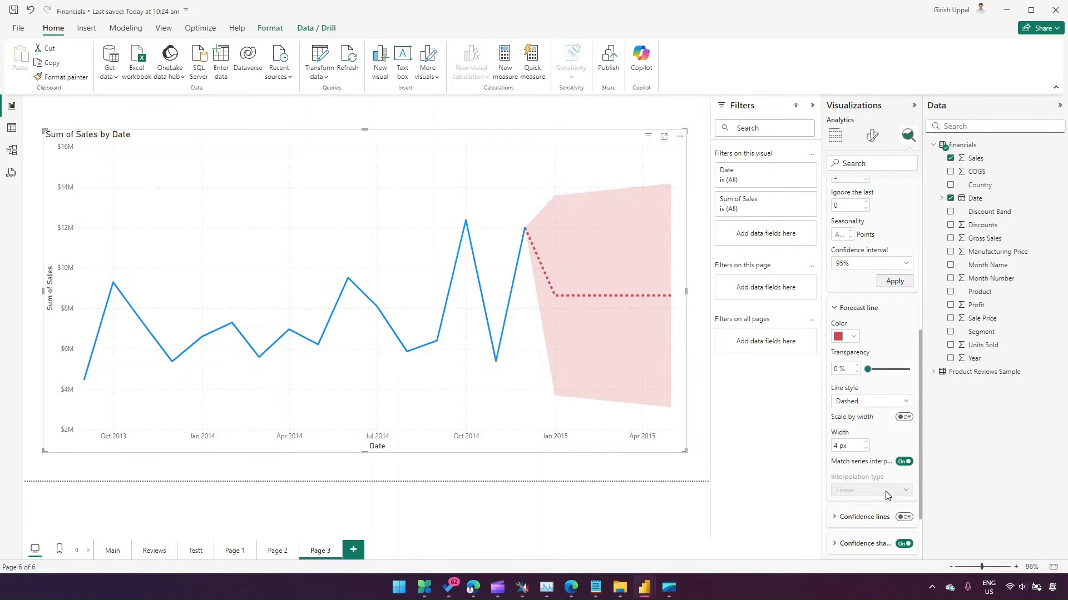
pyautogui.click(903, 462)
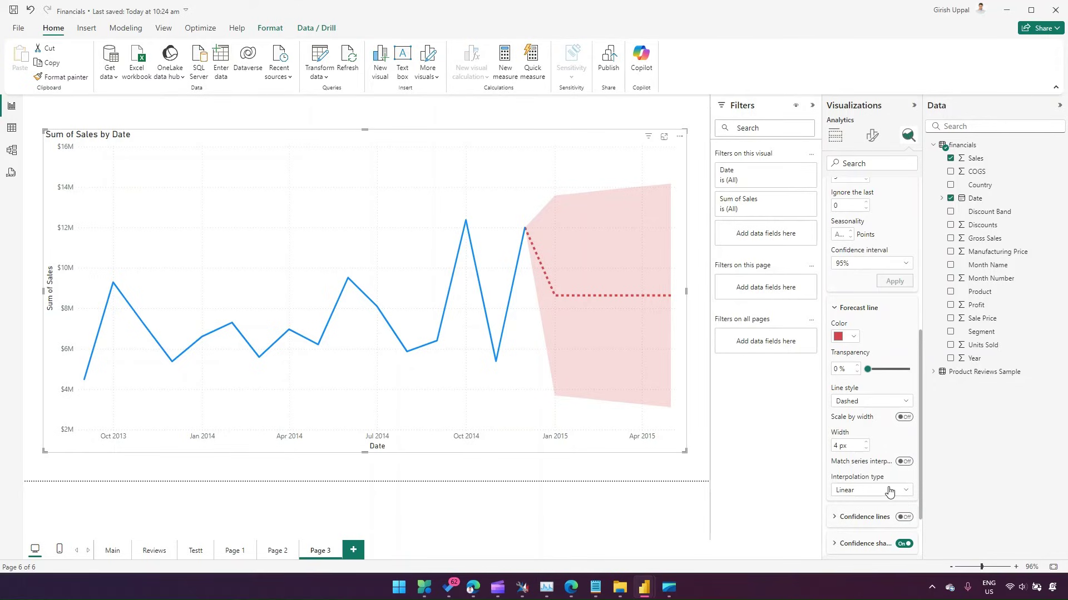
# Step: Set the forecast line's interpolation type to Smooth with the Cardinal smooth type
pyautogui.click(889, 492)
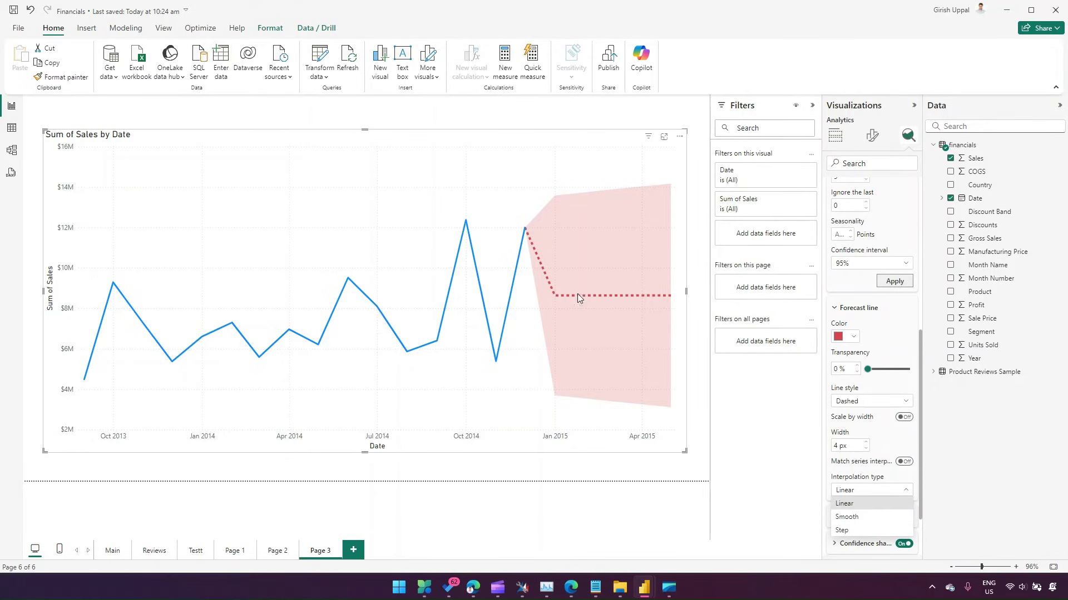
pyautogui.click(857, 521)
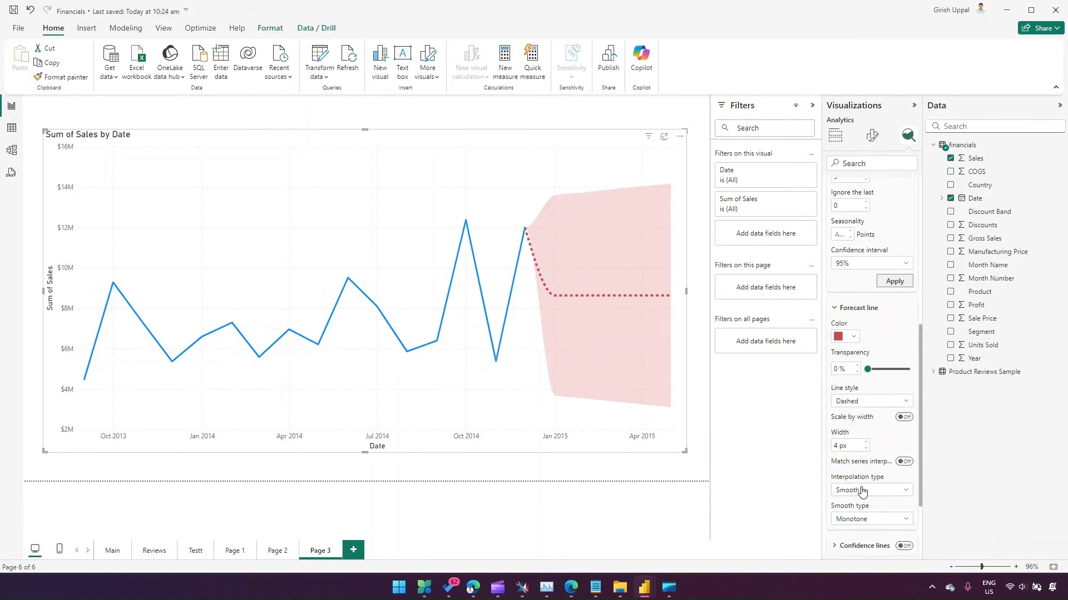
pyautogui.click(862, 494)
pyautogui.click(862, 496)
pyautogui.click(864, 521)
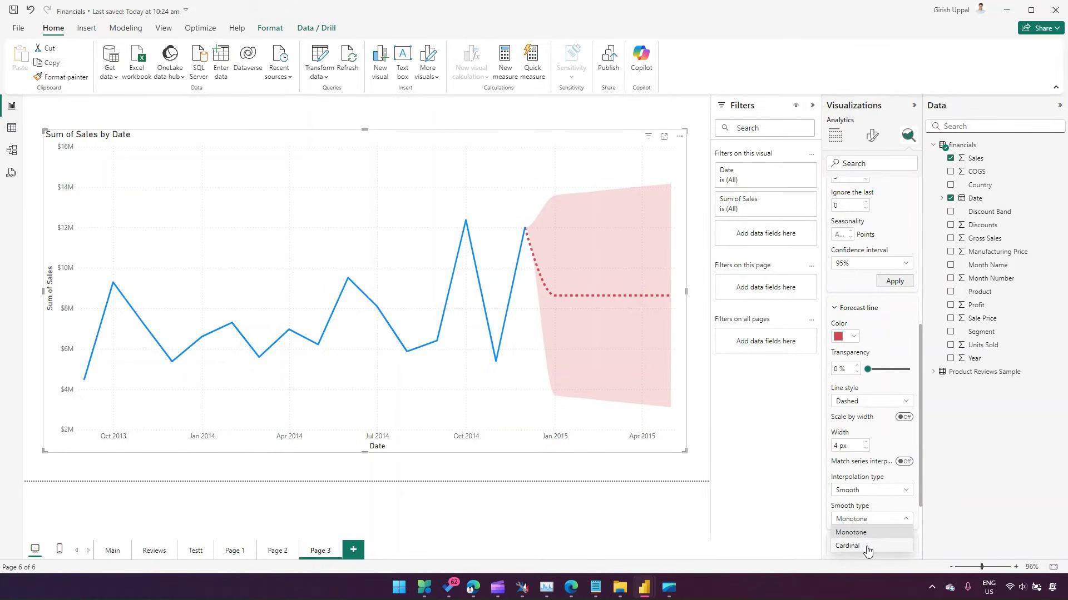
pyautogui.click(868, 549)
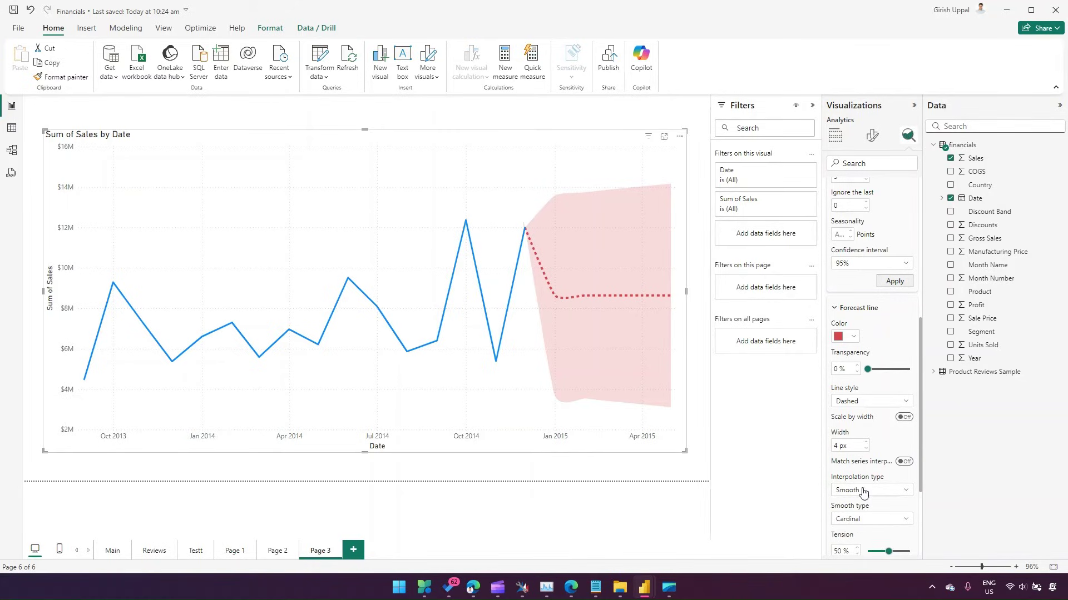
# Step: Try the Step interpolation type on the forecast line and return it to Smooth
pyautogui.click(862, 493)
pyautogui.click(863, 532)
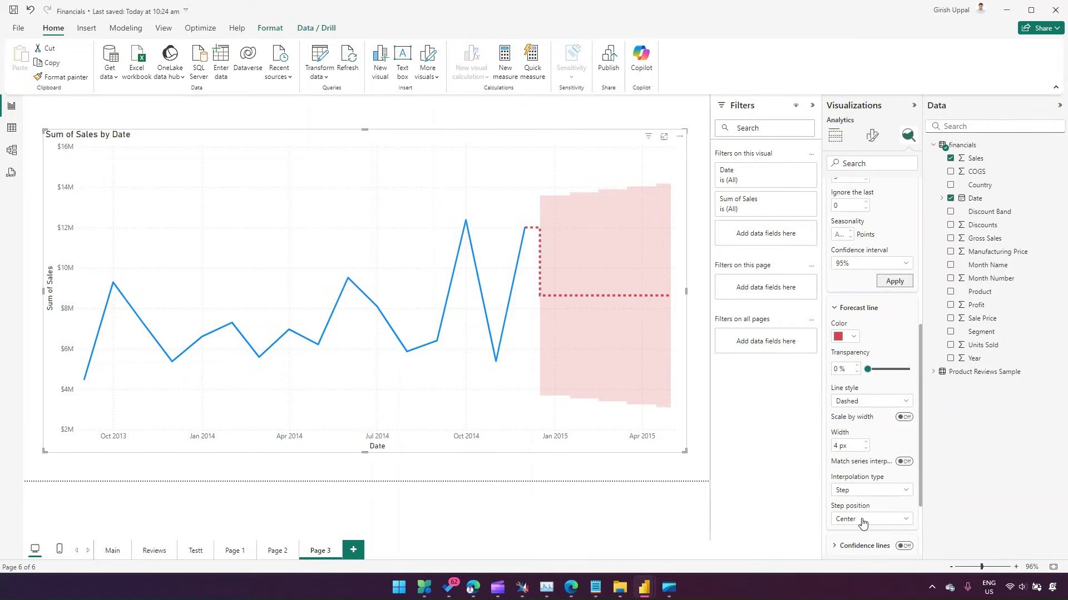
pyautogui.click(869, 491)
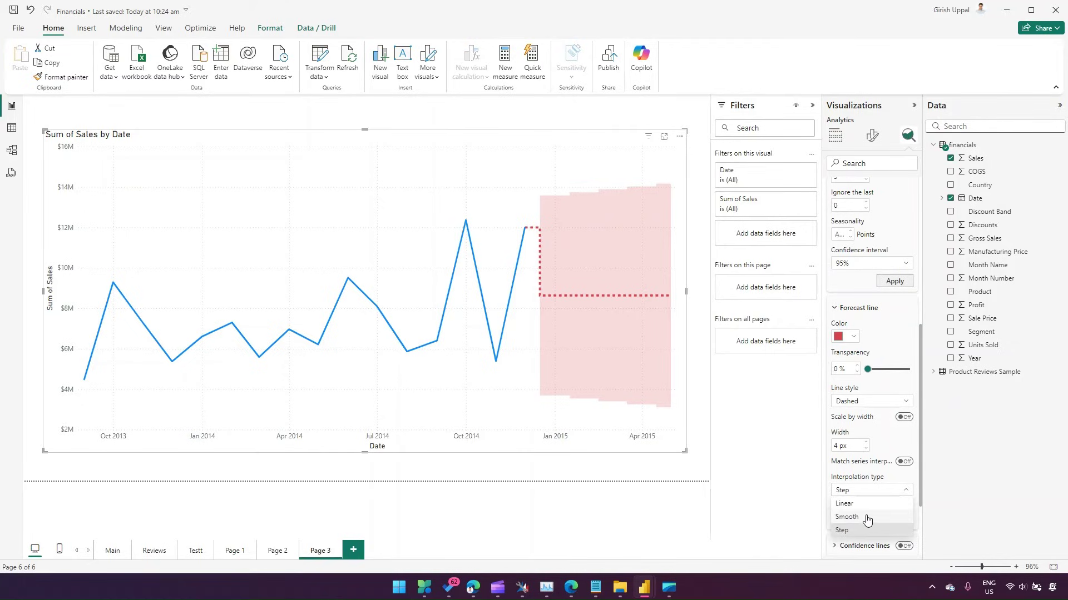
pyautogui.click(865, 518)
# Step: Set the smoothed forecast line's tension to 46% and switch the forecast's confidence lines off
pyautogui.scroll(-2, 873, 500)
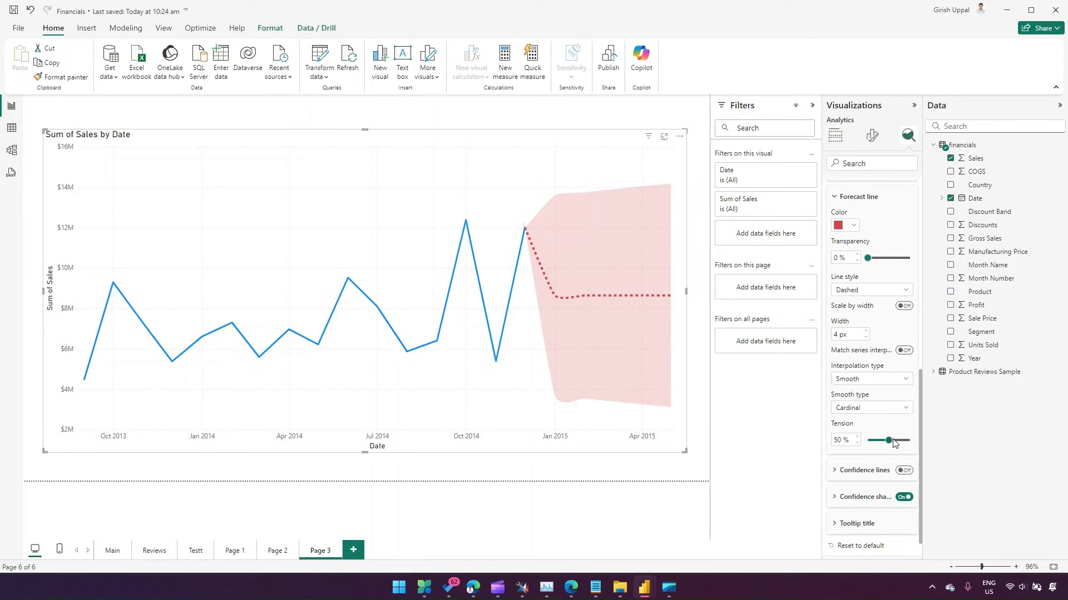
pyautogui.moveTo(888, 440); pyautogui.dragTo(887, 441)
pyautogui.scroll(-1, 855, 445)
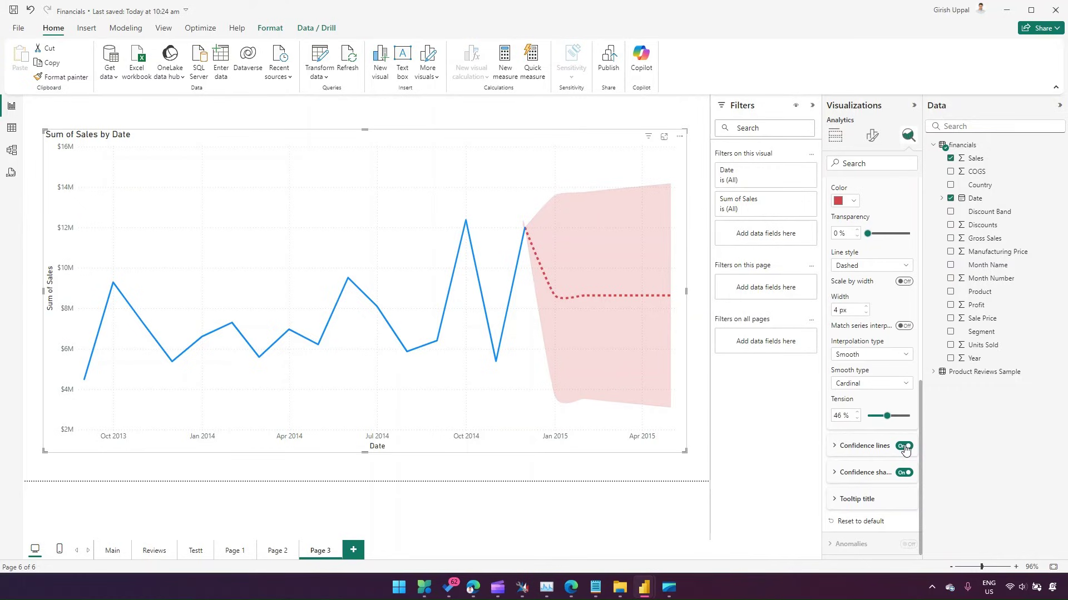
pyautogui.click(904, 445)
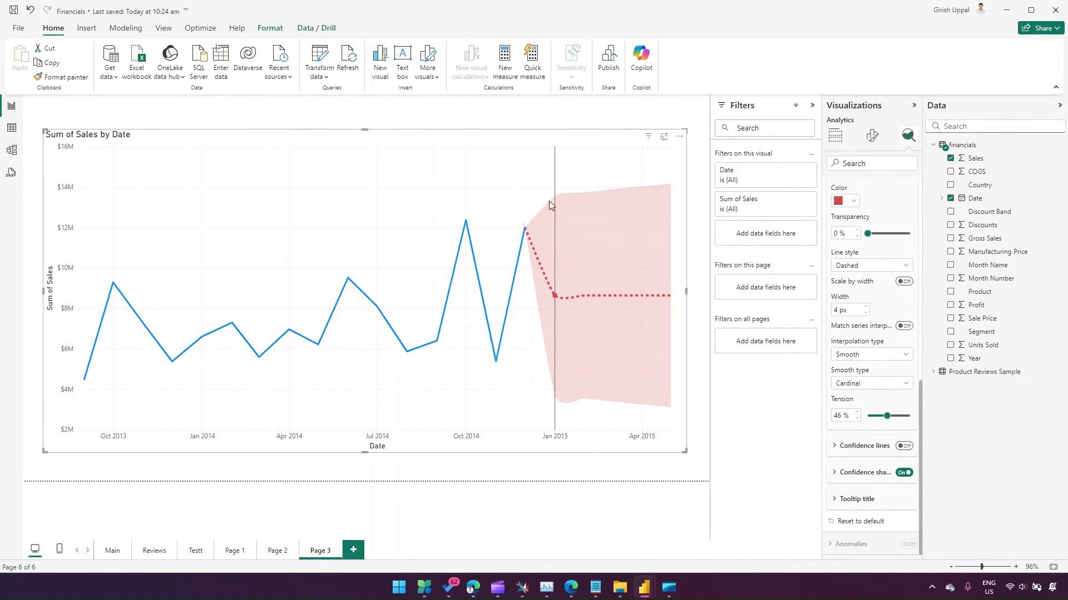
# Step: Switch the forecast's confidence lines back on and try the Dotted and Dashed line styles on them
pyautogui.click(904, 446)
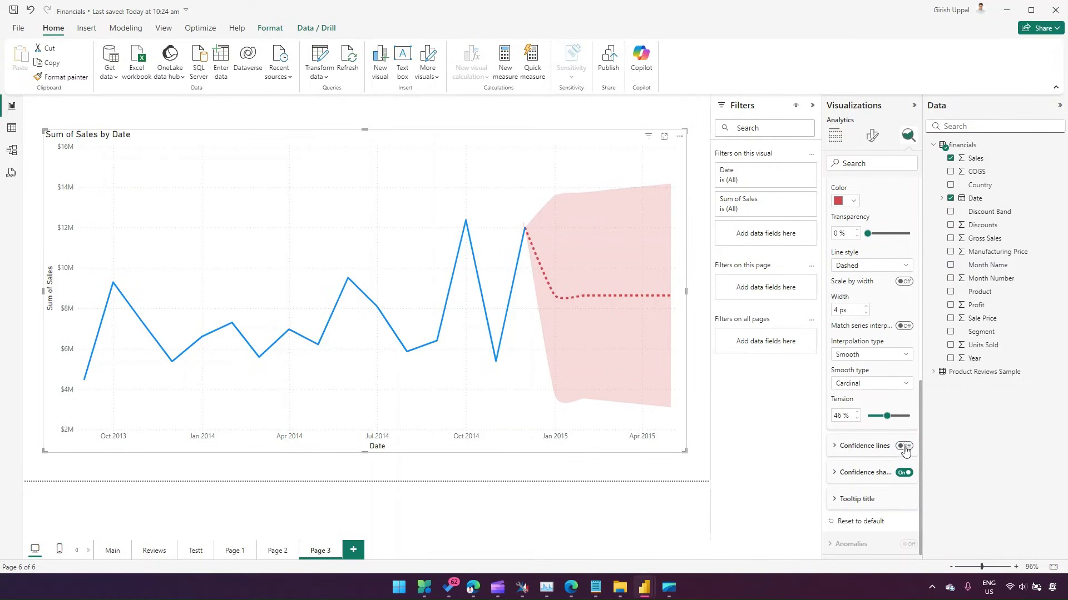
pyautogui.click(834, 446)
pyautogui.scroll(-5, 850, 497)
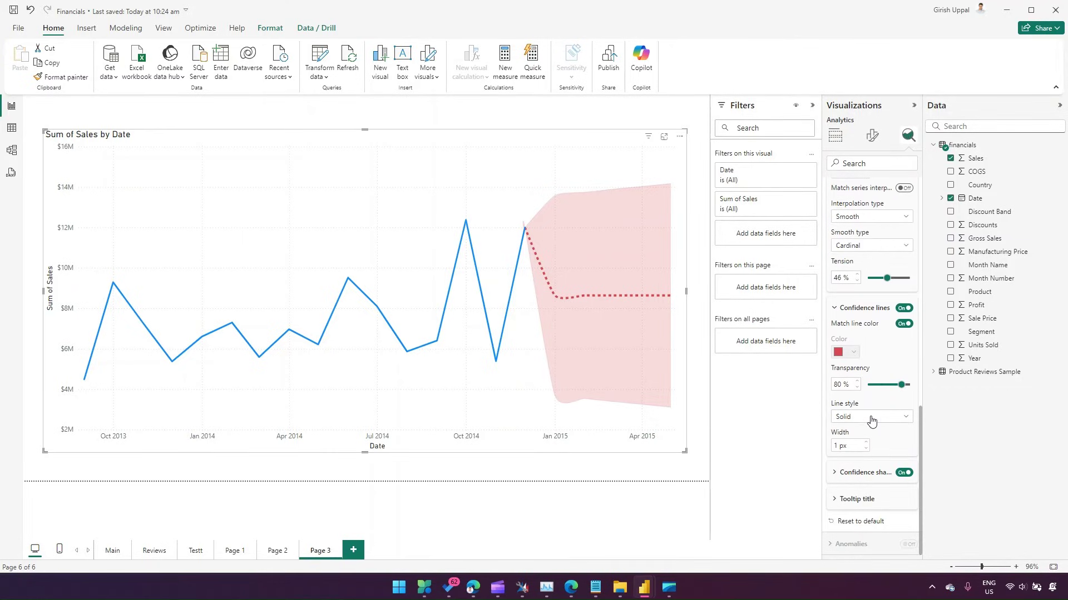
pyautogui.click(871, 422)
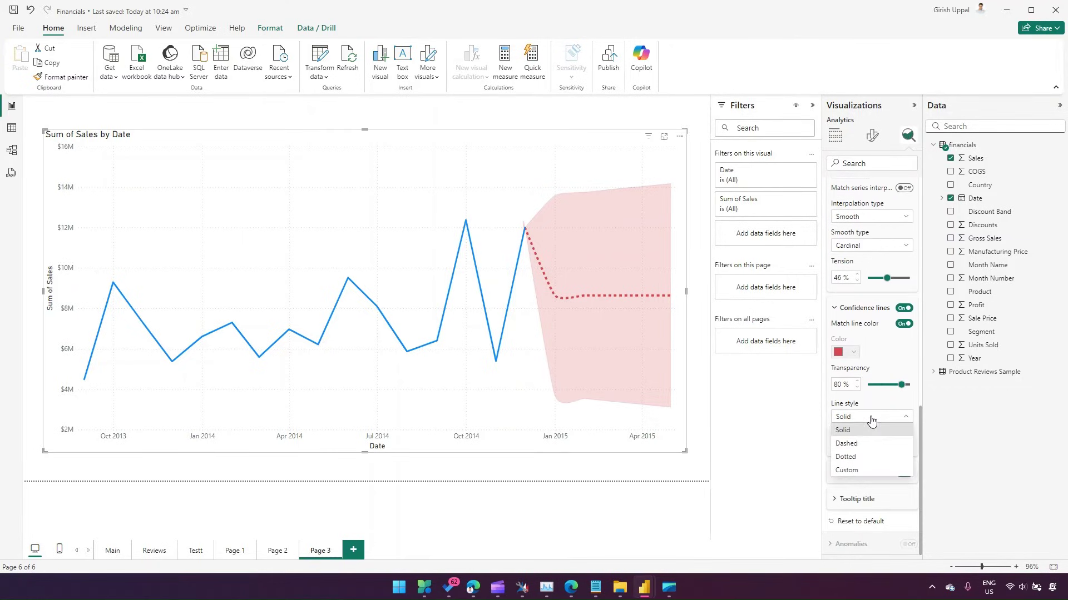
pyautogui.click(858, 458)
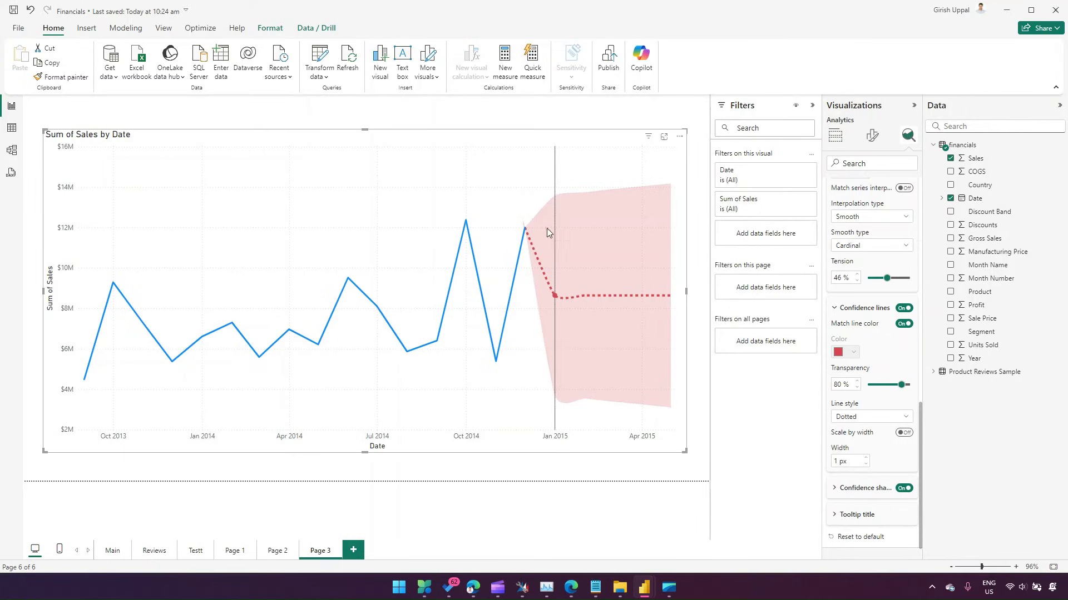
pyautogui.click(883, 421)
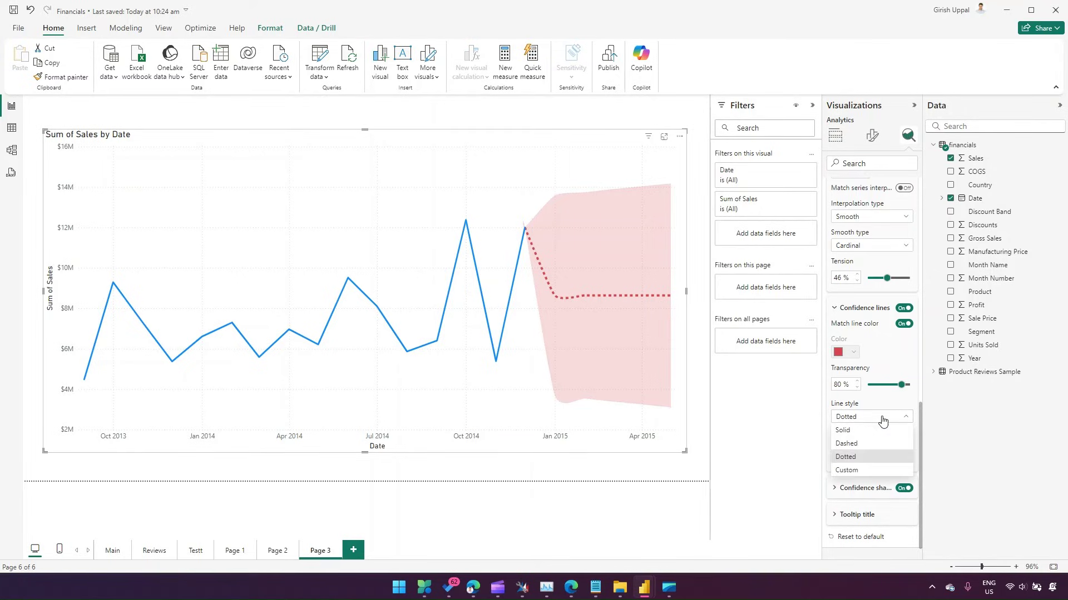
pyautogui.click(854, 445)
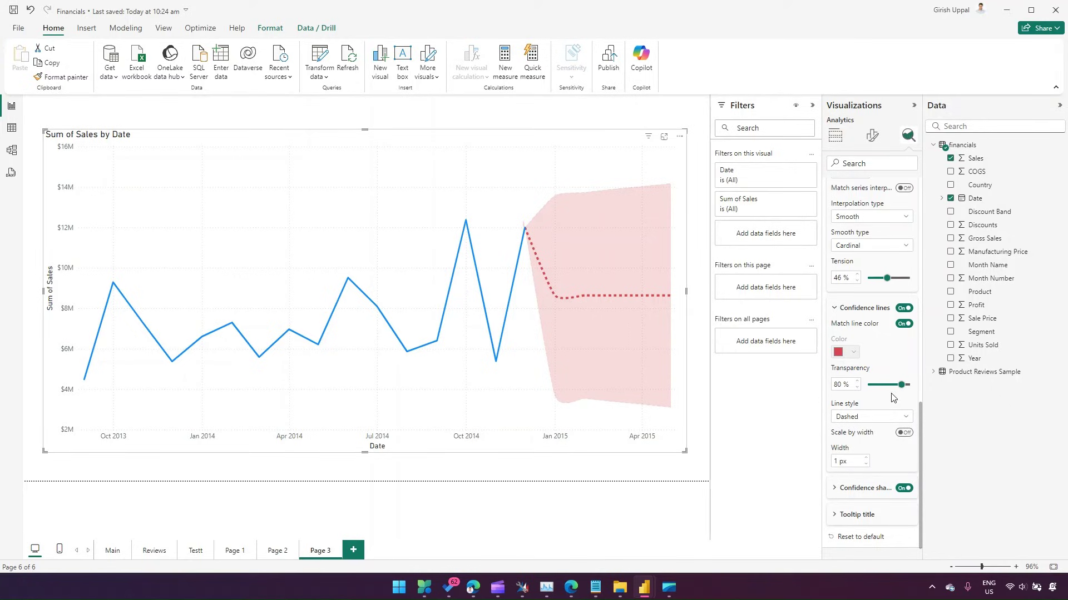
# Step: Set the confidence lines' transparency to 30% and their line style to Dotted
pyautogui.moveTo(901, 385); pyautogui.dragTo(881, 386)
pyautogui.click(852, 418)
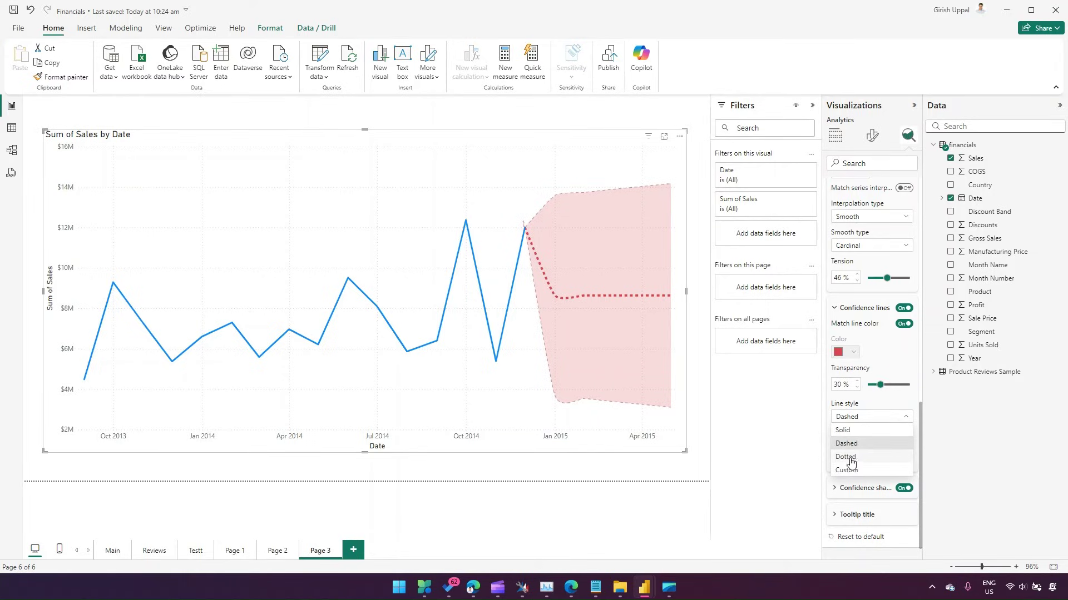
pyautogui.click(845, 457)
# Step: Try a 9 px width on the confidence lines and reduce it to 2 px
pyautogui.scroll(-1, 870, 453)
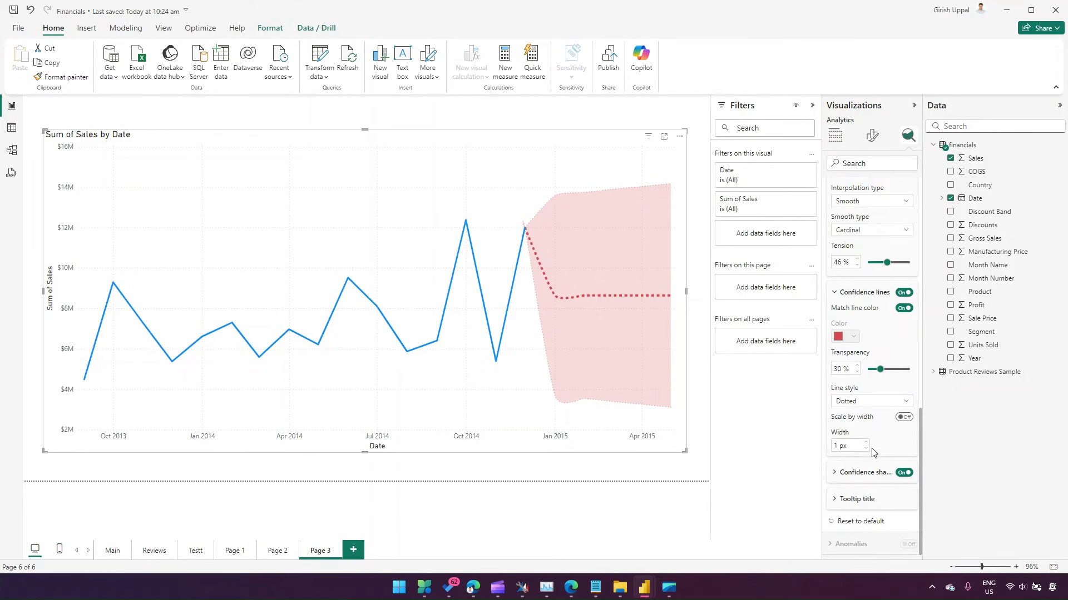
pyautogui.click(865, 443)
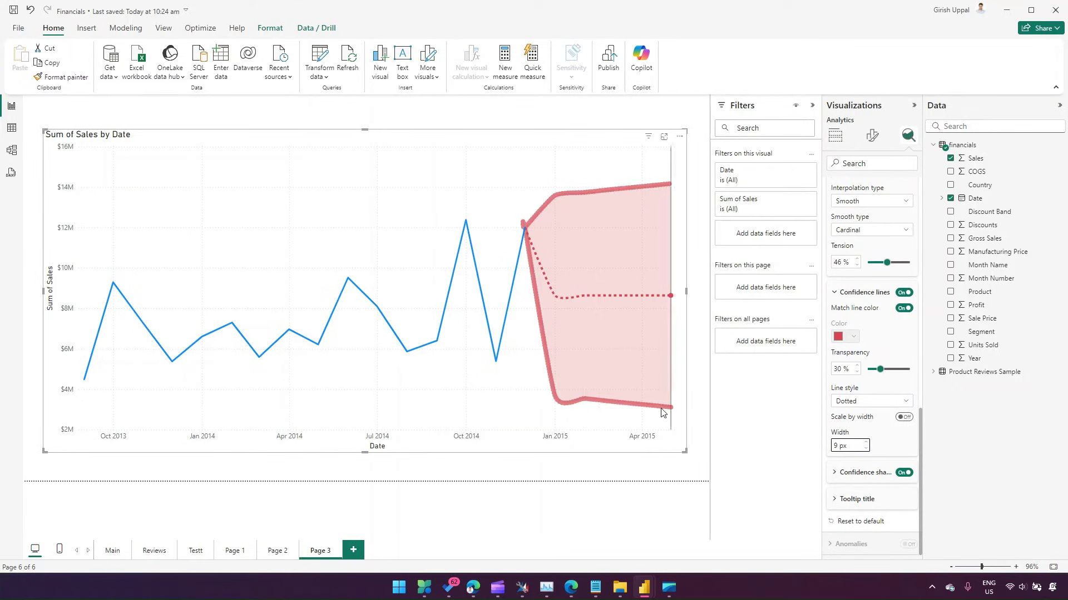
pyautogui.click(865, 449)
pyautogui.click(866, 449)
pyautogui.click(866, 448)
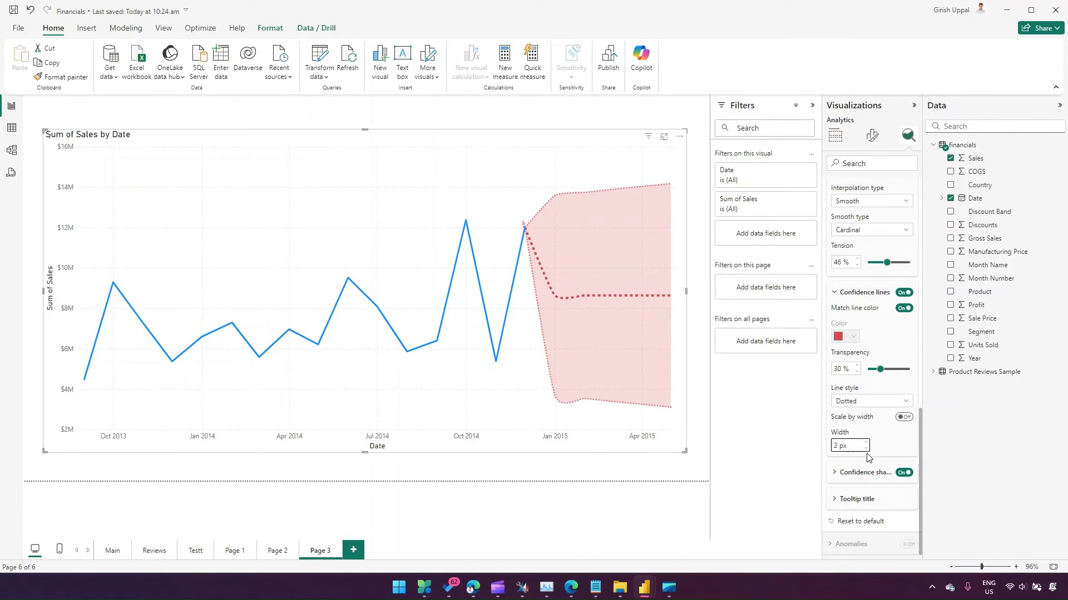
# Step: Choose blue as the forecast's confidence shade color and set the shade's transparency to 32%
pyautogui.click(871, 477)
pyautogui.scroll(-2, 876, 494)
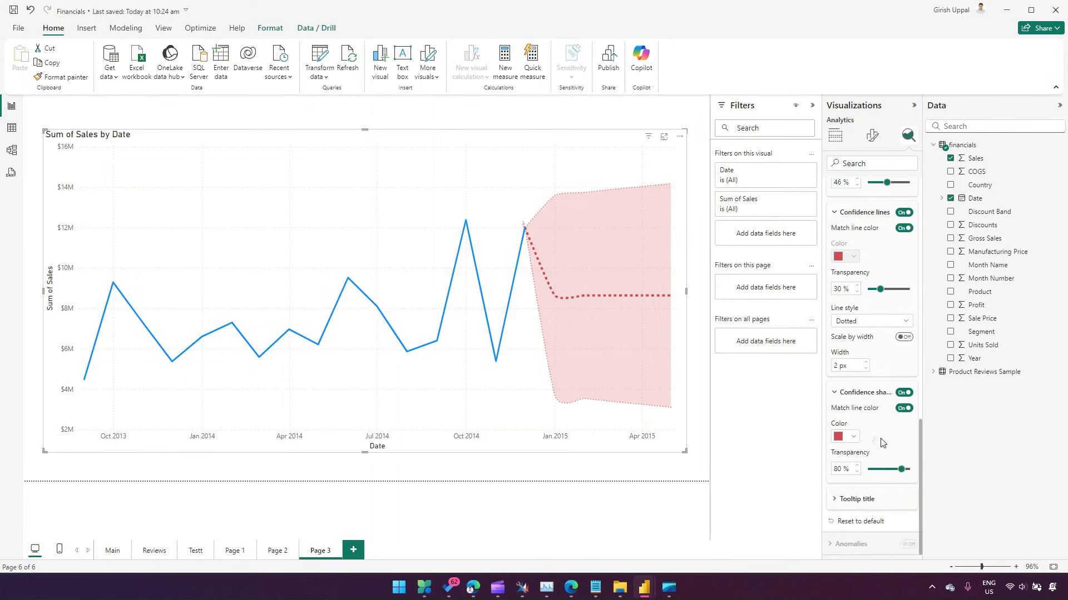
pyautogui.click(852, 437)
pyautogui.click(860, 389)
pyautogui.moveTo(901, 469); pyautogui.dragTo(881, 471)
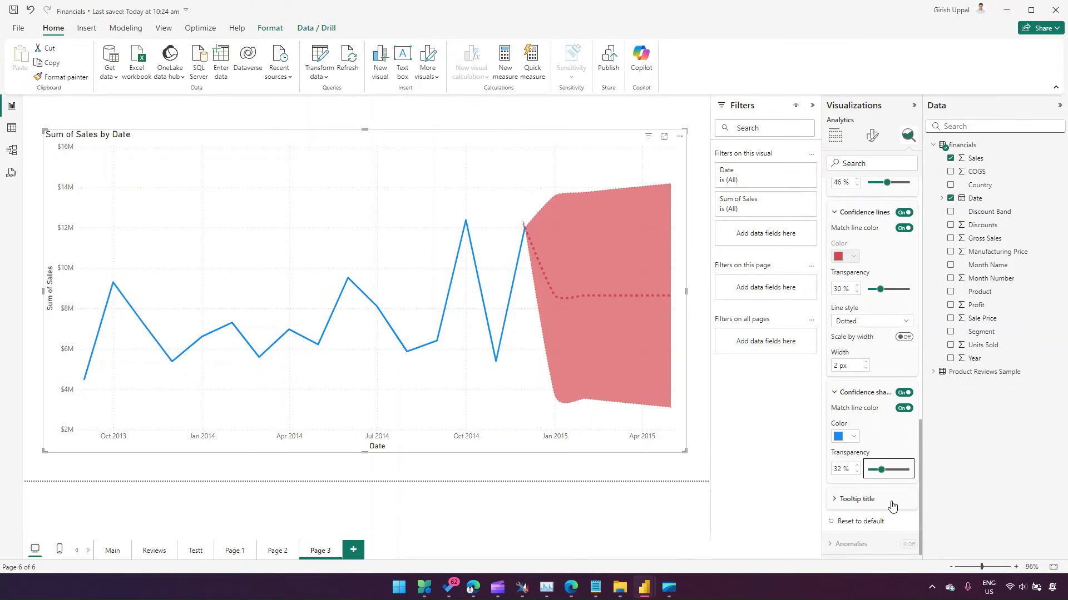
# Step: Set the forecast's tooltip title to "Forecast 2015" and check the tooltip on the forecast part of the chart
pyautogui.click(856, 504)
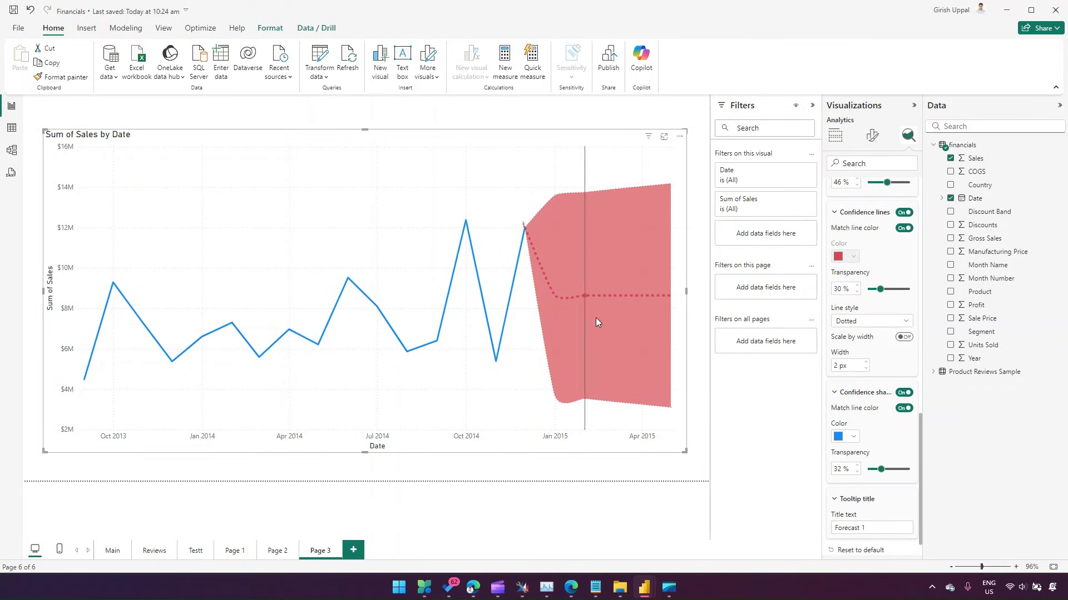
pyautogui.moveTo(554, 317)
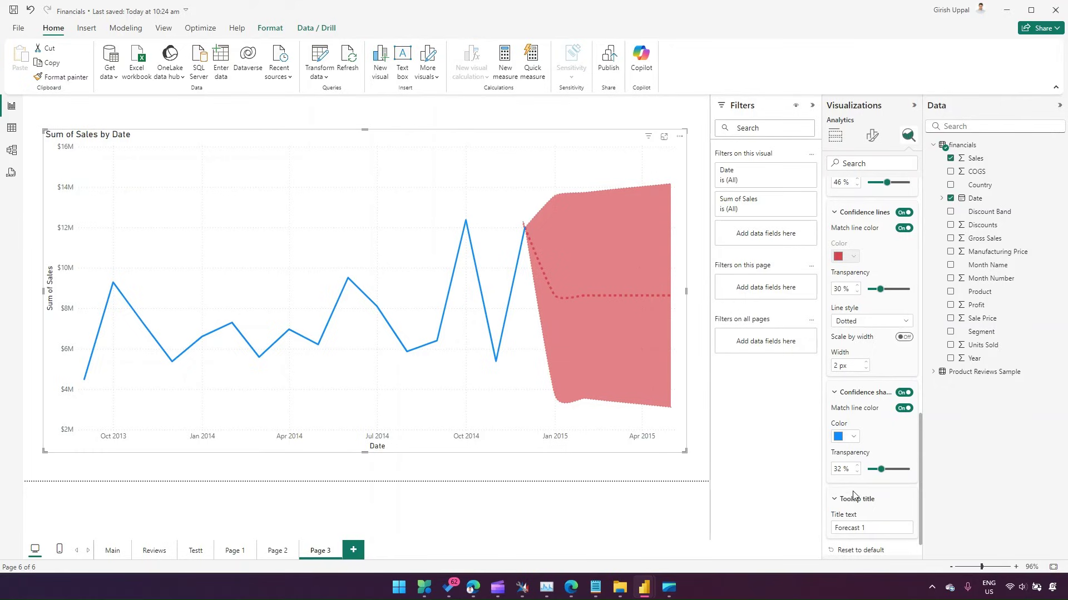
pyautogui.click(871, 528)
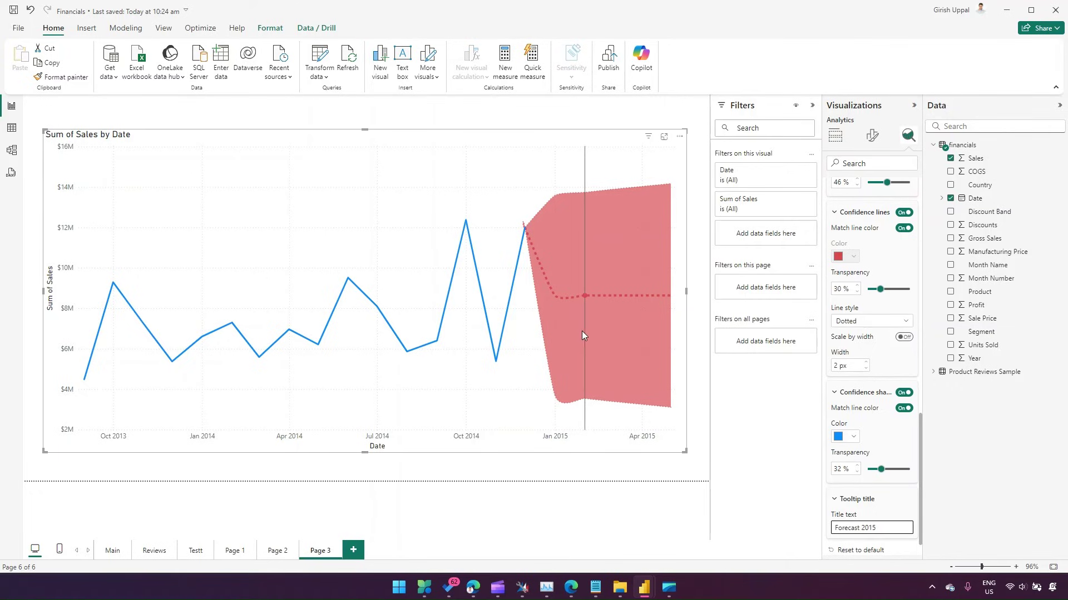
pyautogui.moveTo(611, 333)
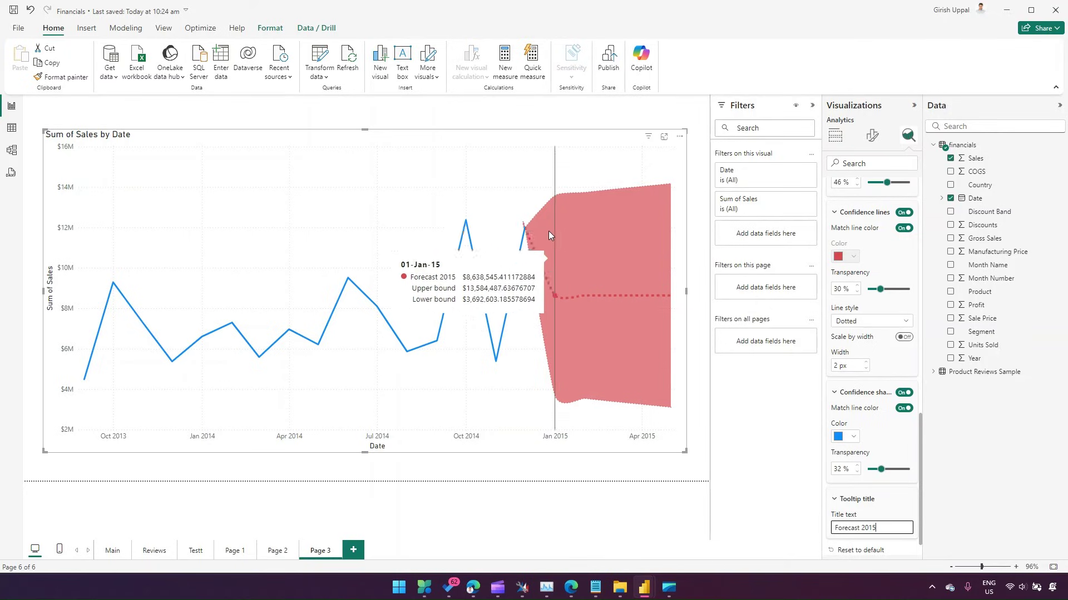
pyautogui.click(582, 114)
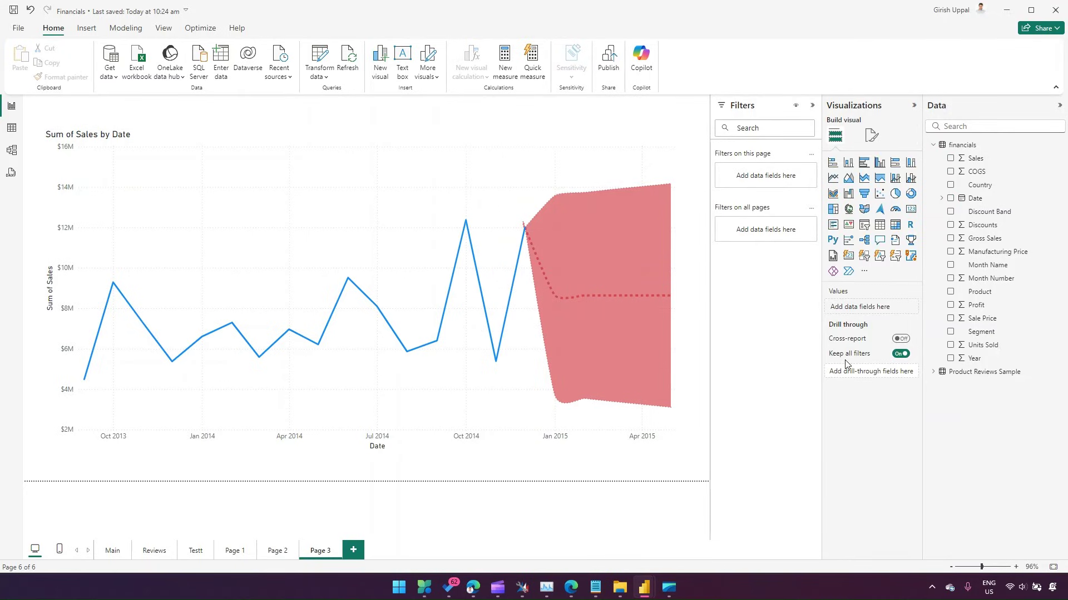
# Step: Try applying a forecast on the sales chart that ignores the last 18 months, and read the chart's error details
pyautogui.click(678, 445)
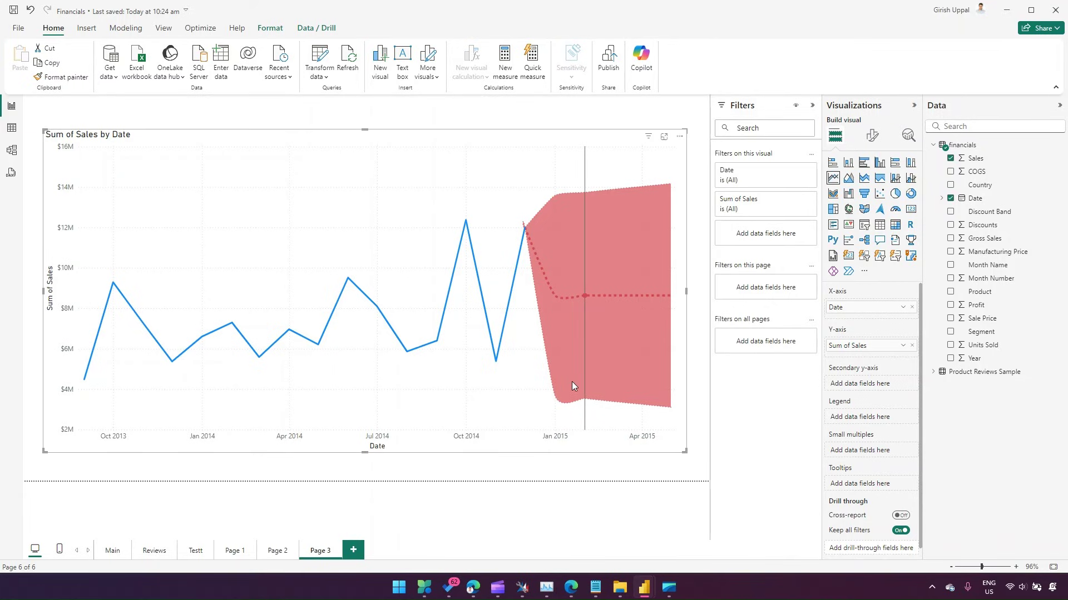
pyautogui.moveTo(571, 377)
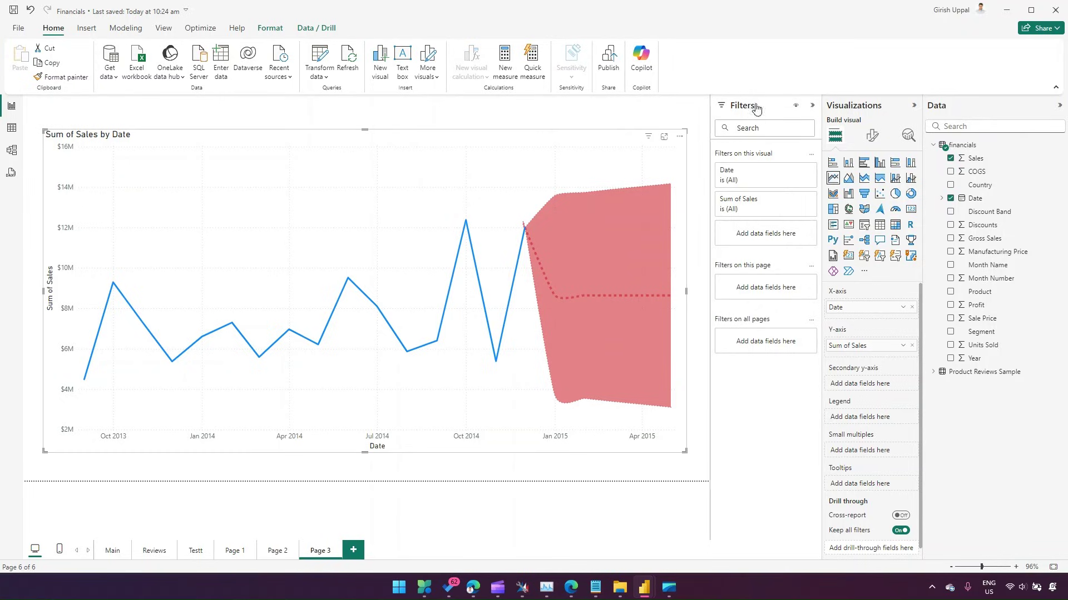
pyautogui.click(908, 135)
pyautogui.click(870, 397)
pyautogui.scroll(-3, 867, 433)
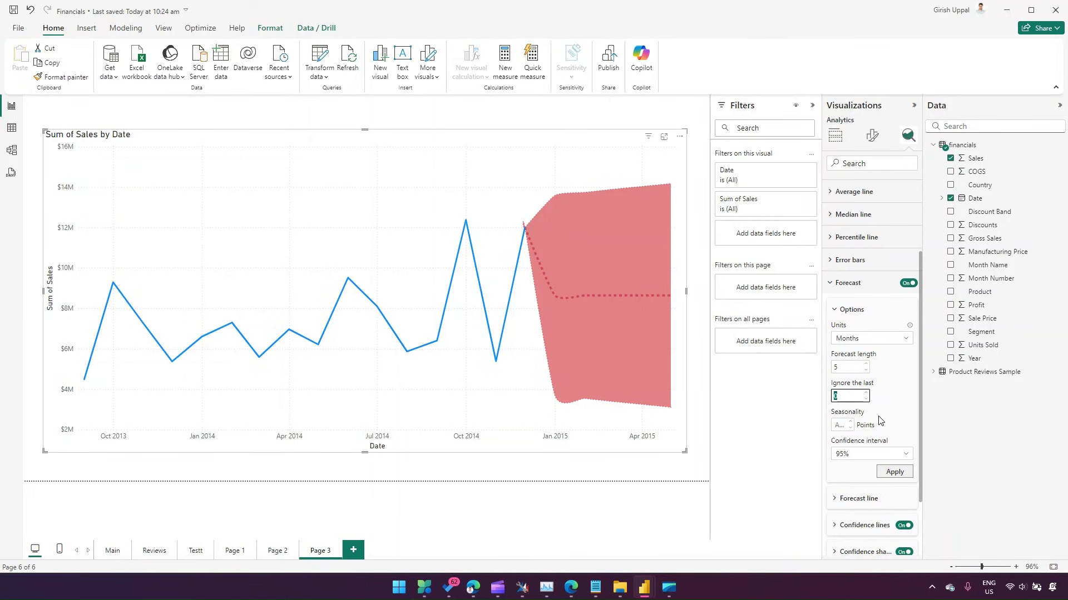
pyautogui.write('8')
pyautogui.click(893, 413)
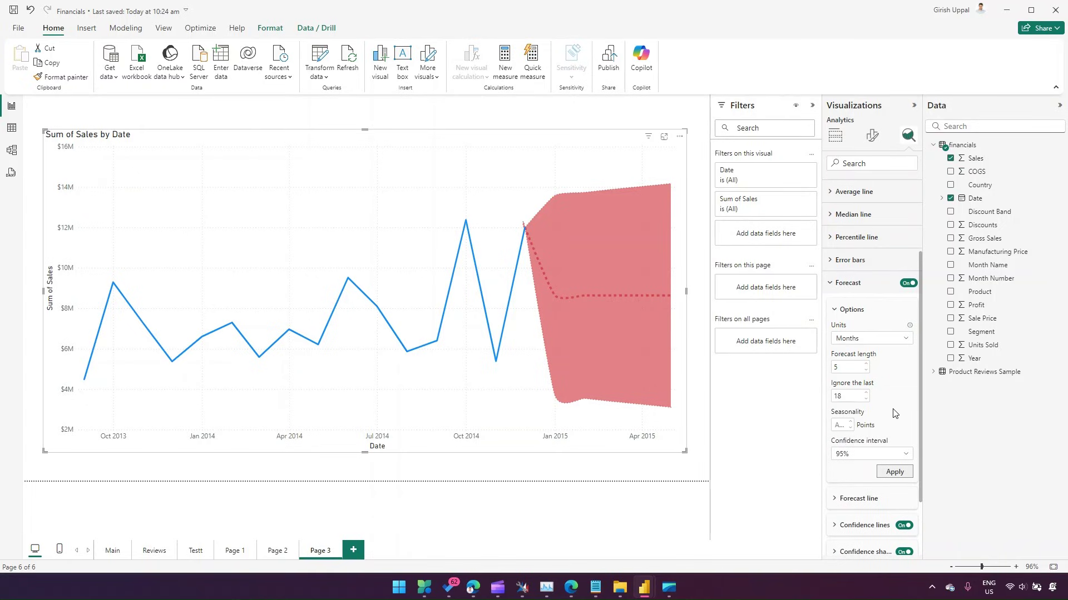
pyautogui.click(894, 473)
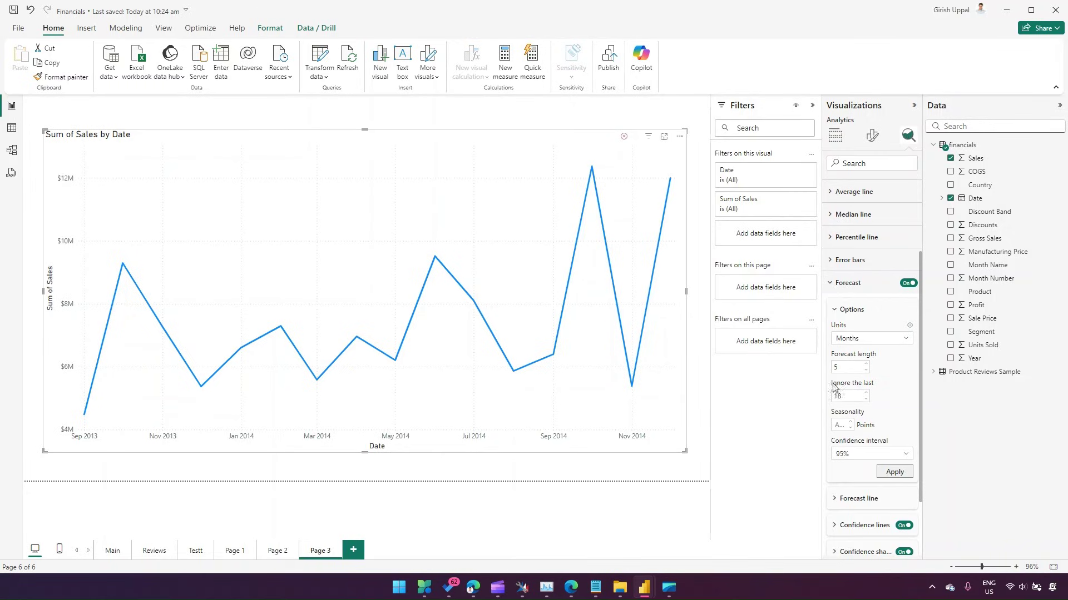
pyautogui.click(625, 138)
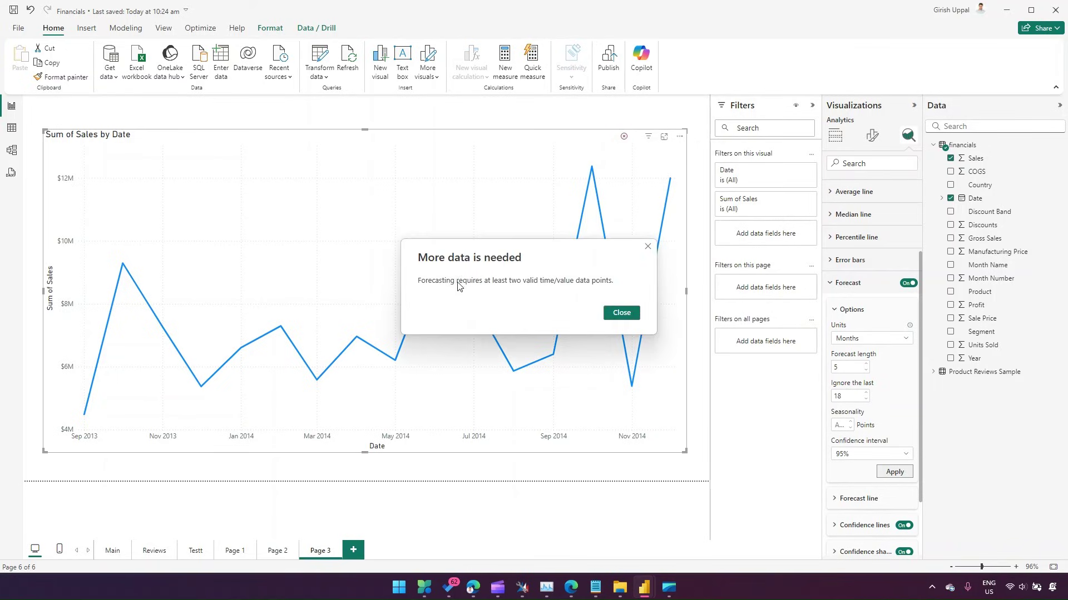
pyautogui.click(621, 314)
# Step: Set the forecast length to 3 months, ignore the last 1 month, and apply the forecast
pyautogui.doubleClick(835, 367)
pyautogui.write('3')
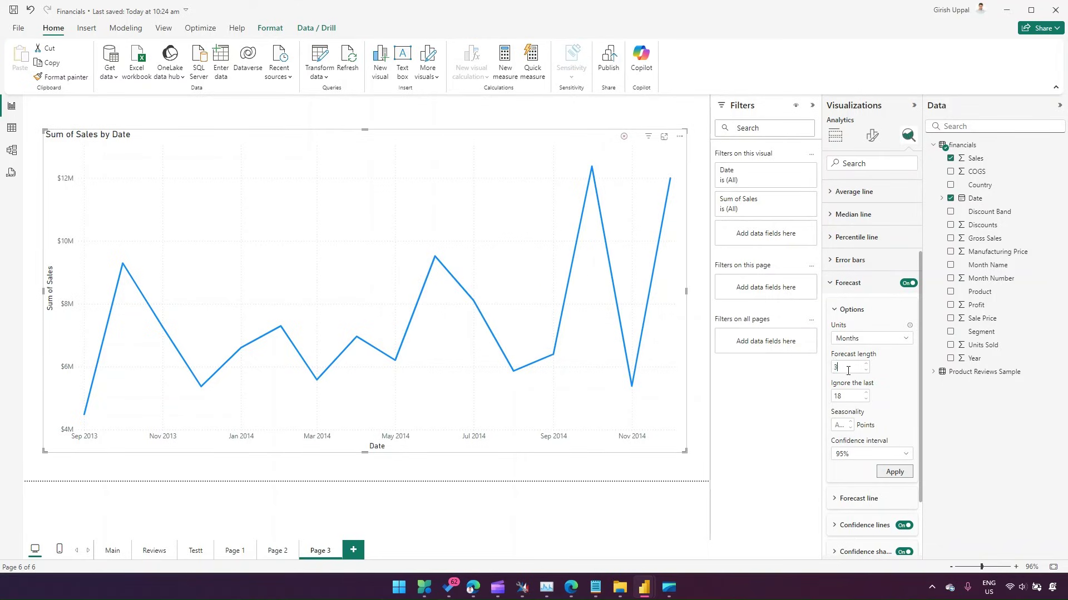
pyautogui.doubleClick(849, 397)
pyautogui.write('1')
pyautogui.click(901, 472)
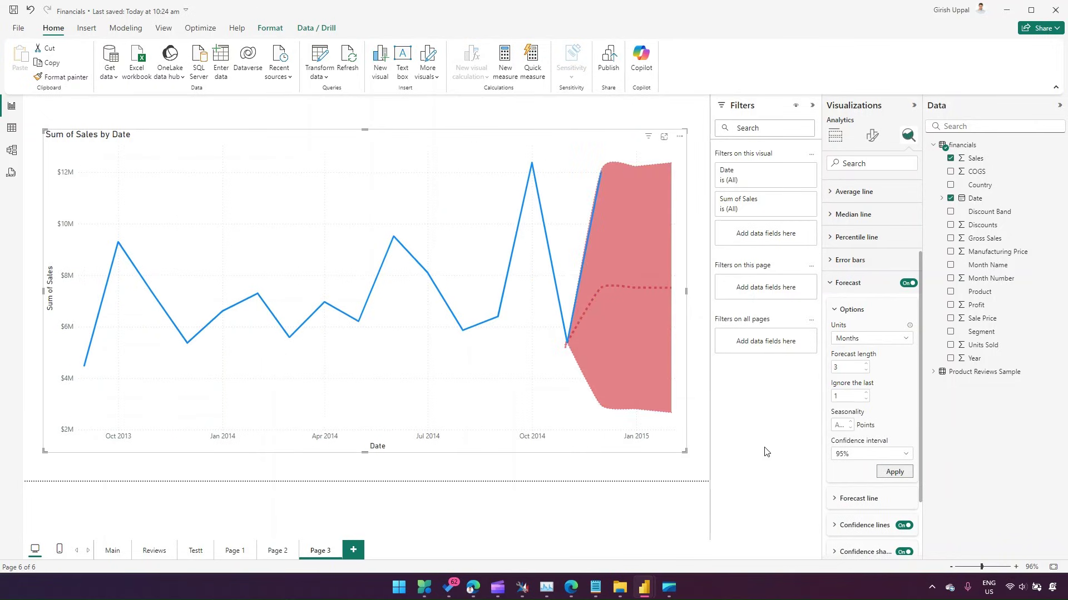